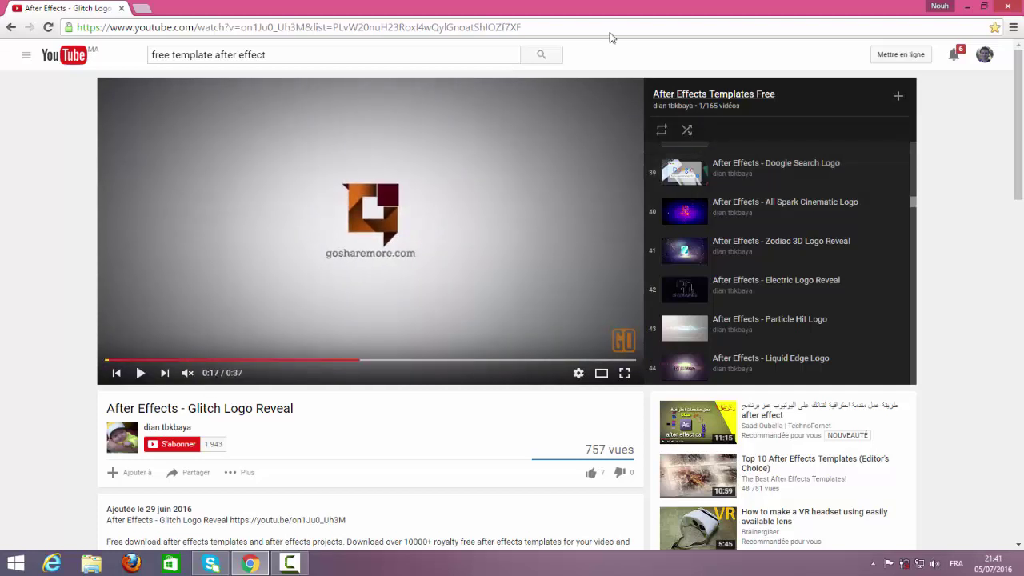
Expand the description of the Glitch Logo Reveal video to find the free template download link
left_click(421, 192)
scroll(53, 439, "down", 3)
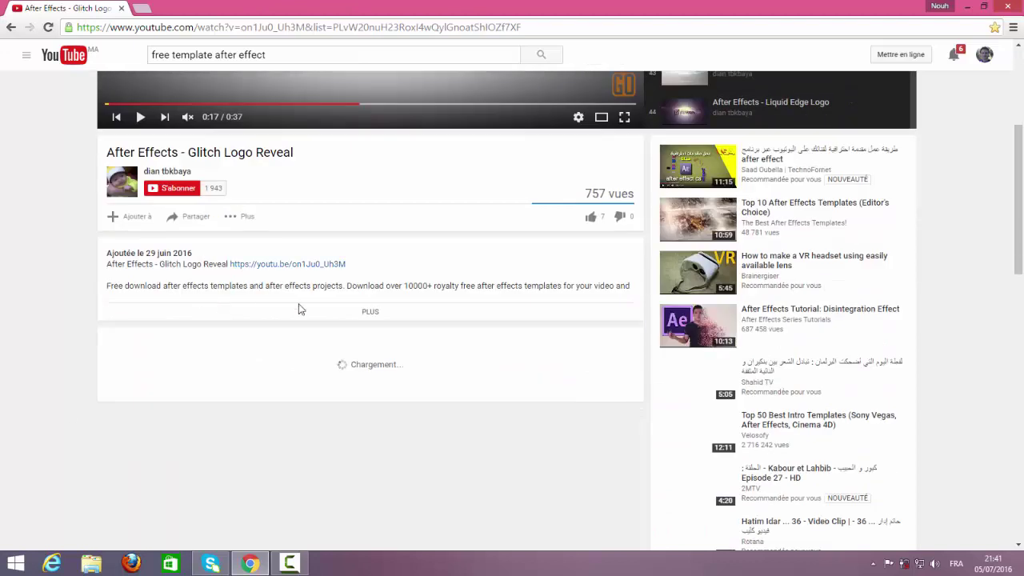
left_click(368, 310)
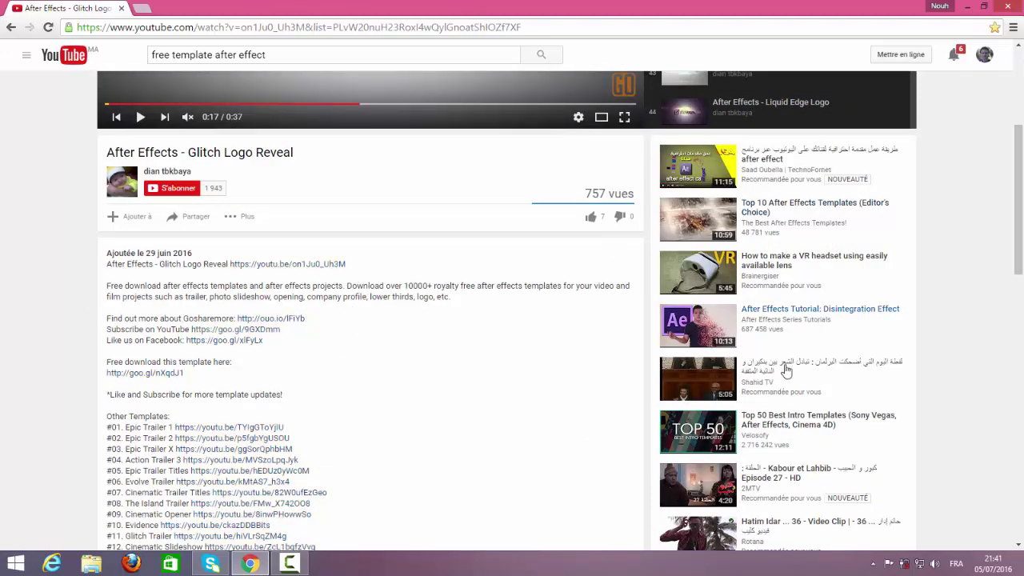
left_click(149, 376)
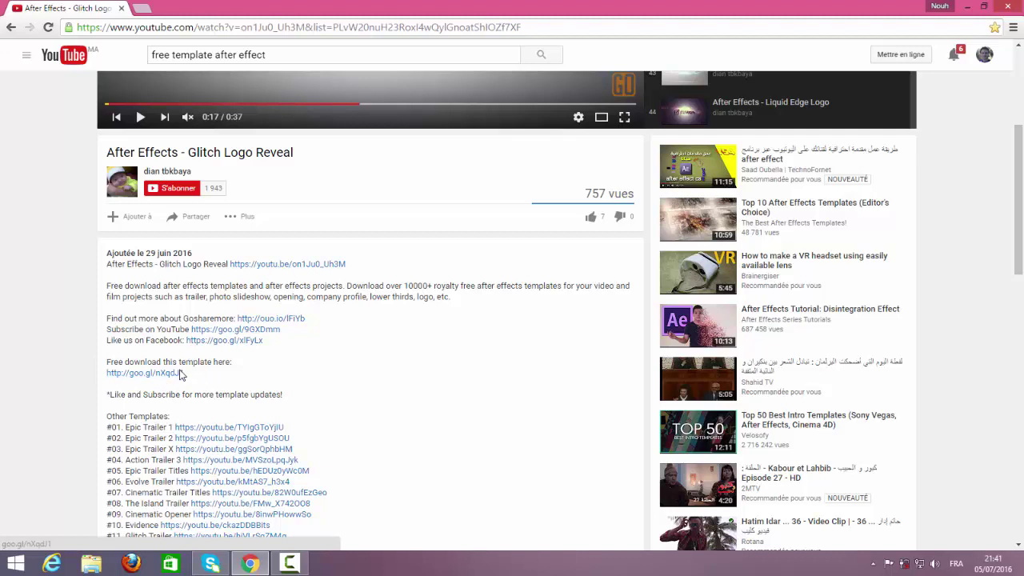
scroll(425, 481, "up", 3)
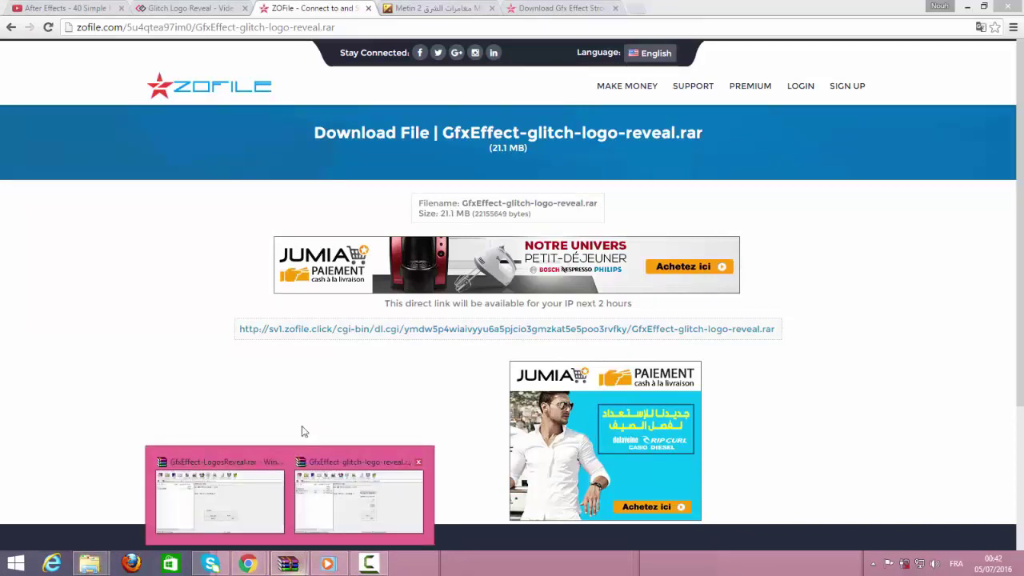
Switch to WinRAR to view the contents of GfxEffect-glitch-logo-reveal.rar, and return to the browser's download page
mouse_move(290, 562)
left_click(333, 504)
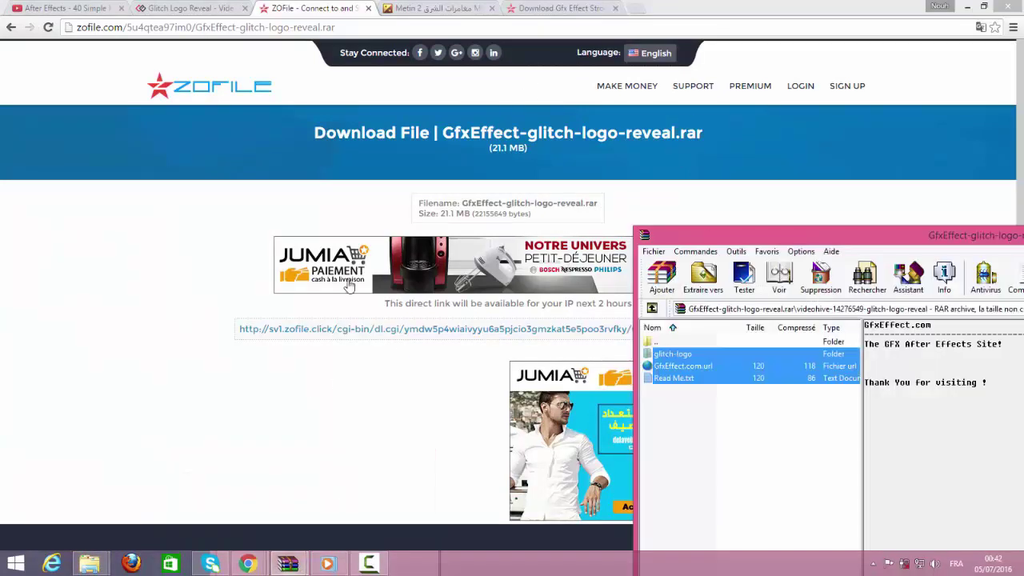
mouse_move(714, 241)
left_mouse_down()
mouse_move(615, 198)
mouse_move(726, 231)
left_mouse_up()
left_click(256, 447)
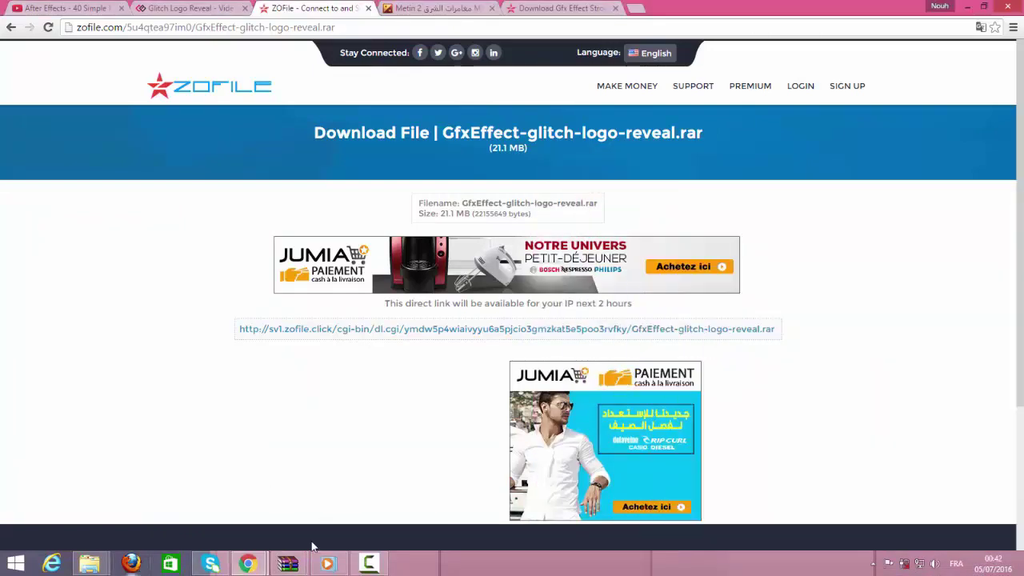
Switch to the extracted glitch-logo folder in File Explorer and open the glitch-logo project in After Effects
mouse_move(89, 563)
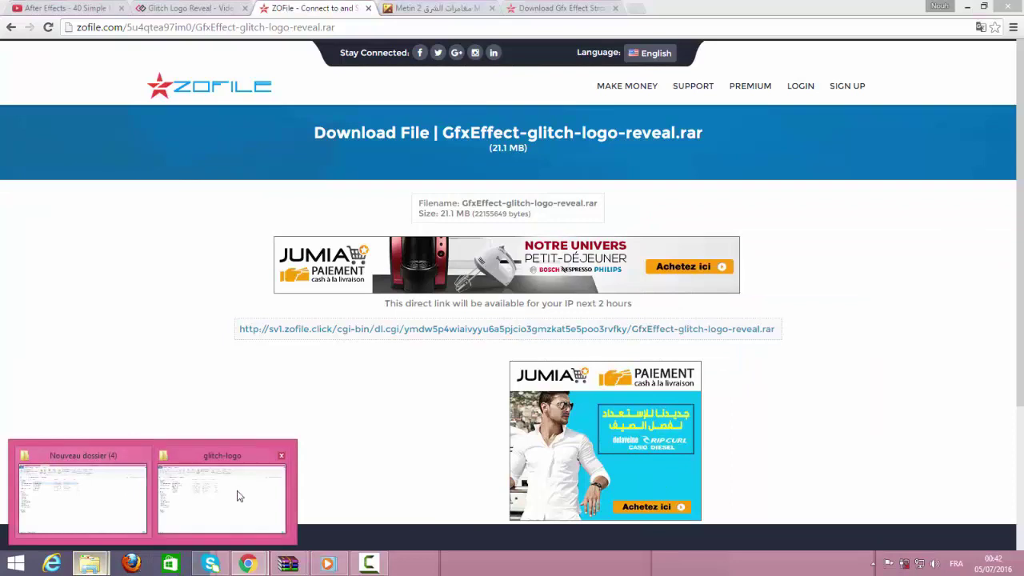
mouse_move(242, 496)
mouse_move(95, 497)
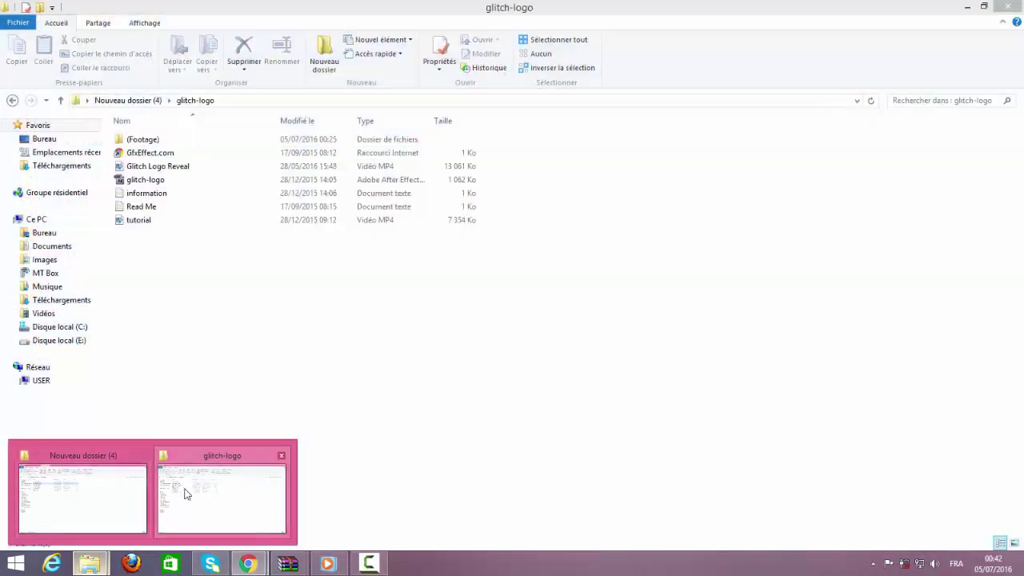
left_click(184, 493)
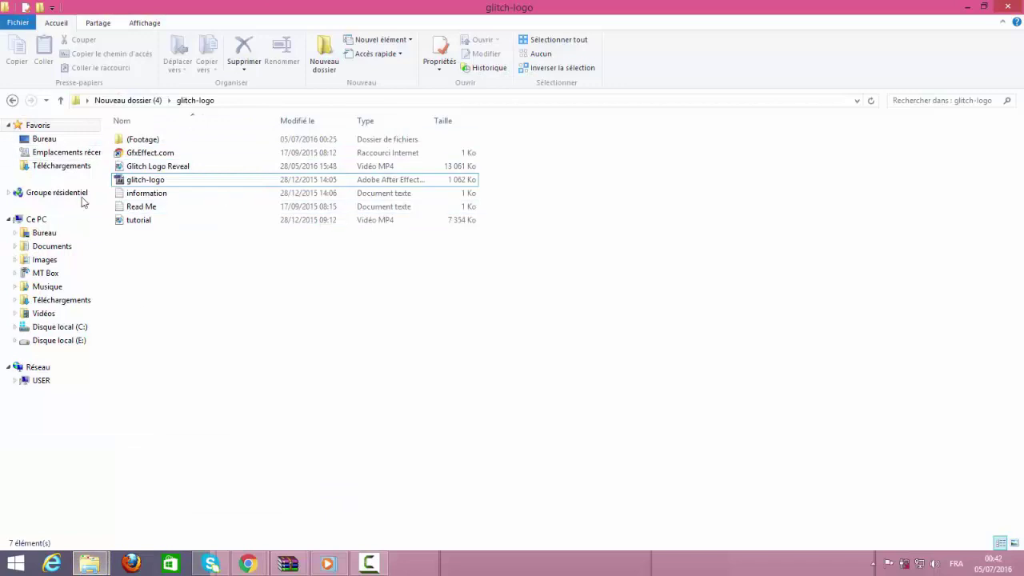
left_click(145, 182)
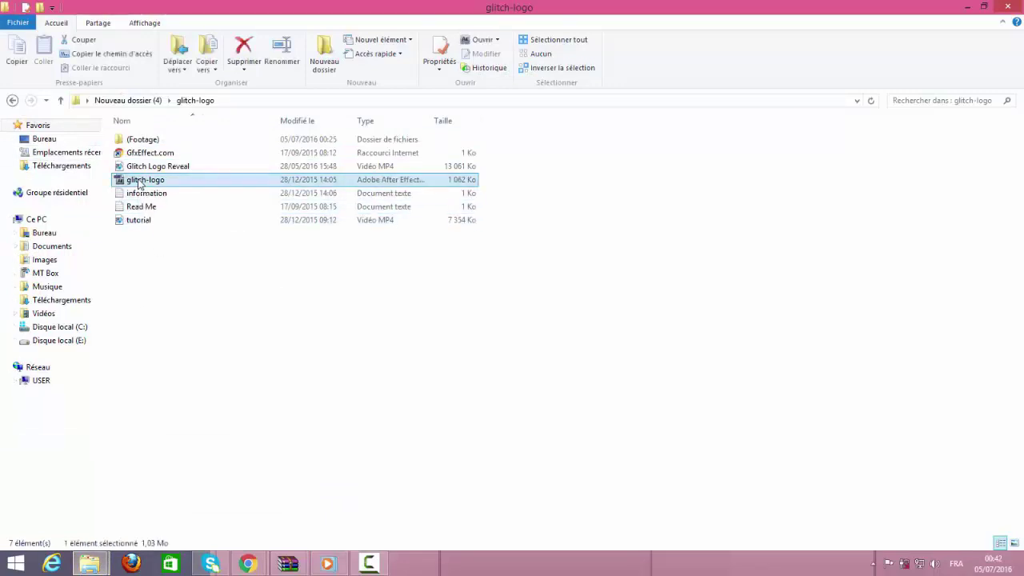
double_click(133, 182)
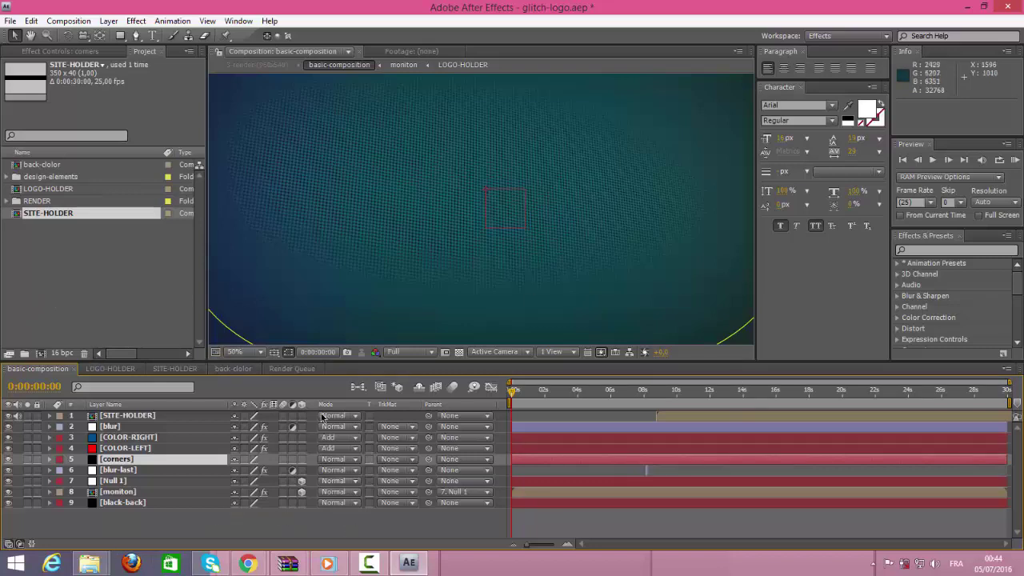
Switch to File Explorer to review the glitch-logo folder's files, and return to the project in After Effects
mouse_move(88, 563)
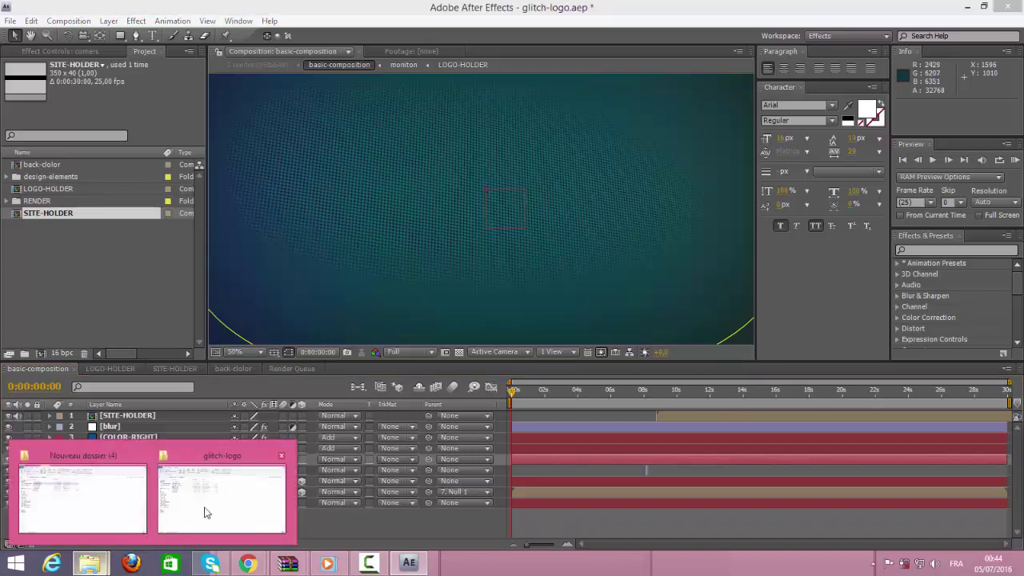
left_click(212, 501)
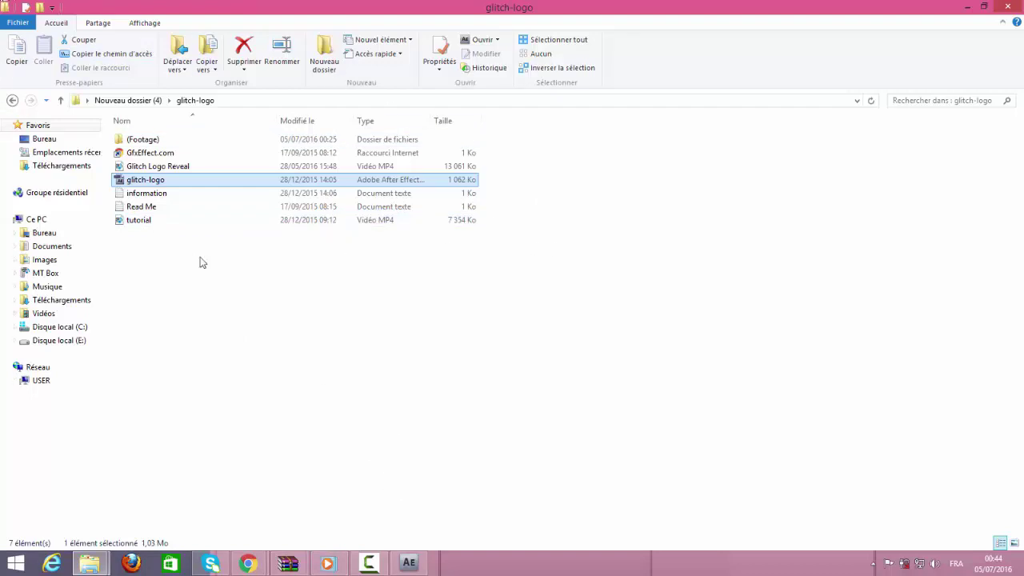
left_click(422, 564)
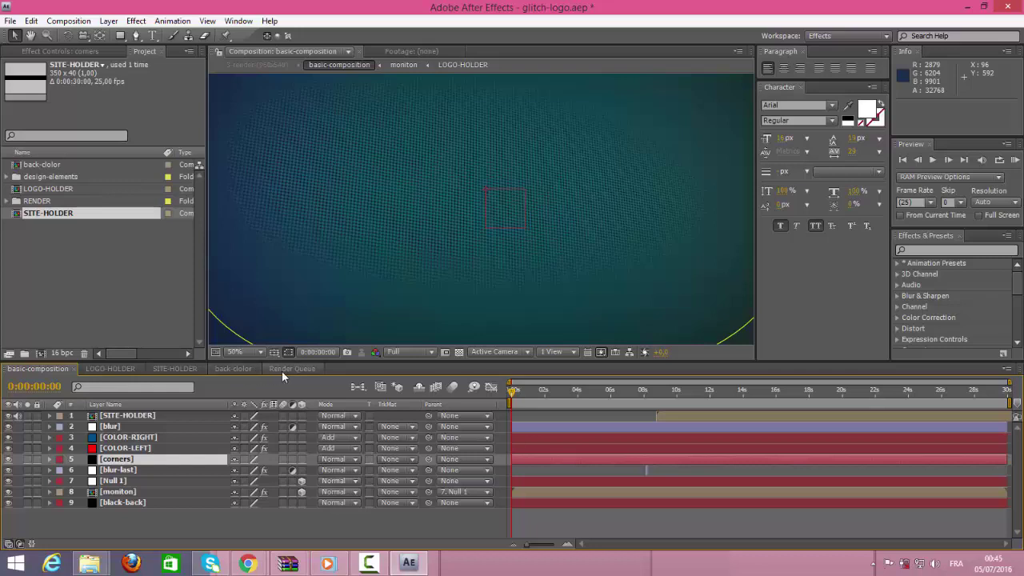
Open the LOGO-HOLDER composition and import LOGO.png from the Nouveau dossier (4) folder into the project
left_click(94, 372)
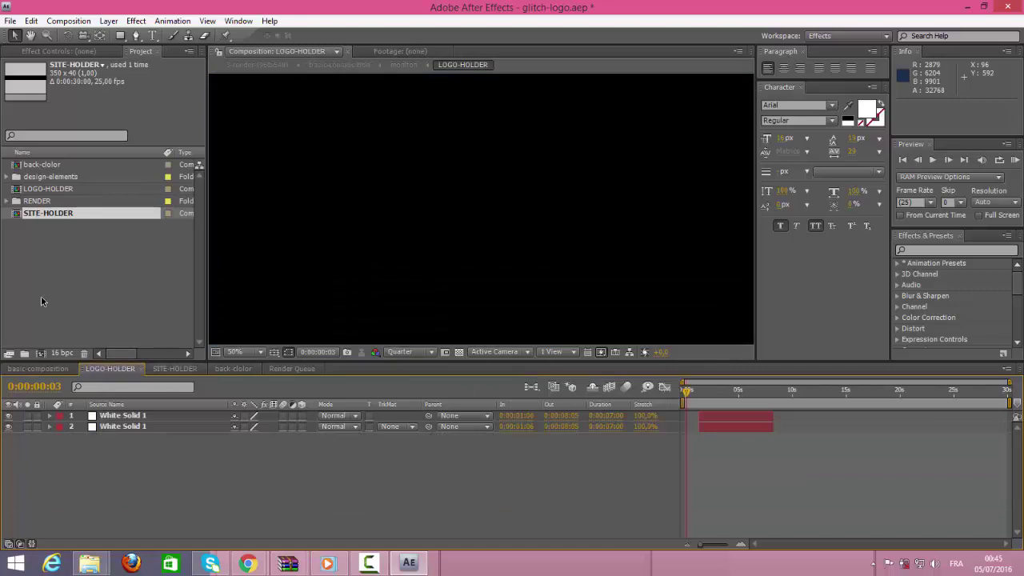
right_click(56, 256)
mouse_move(104, 309)
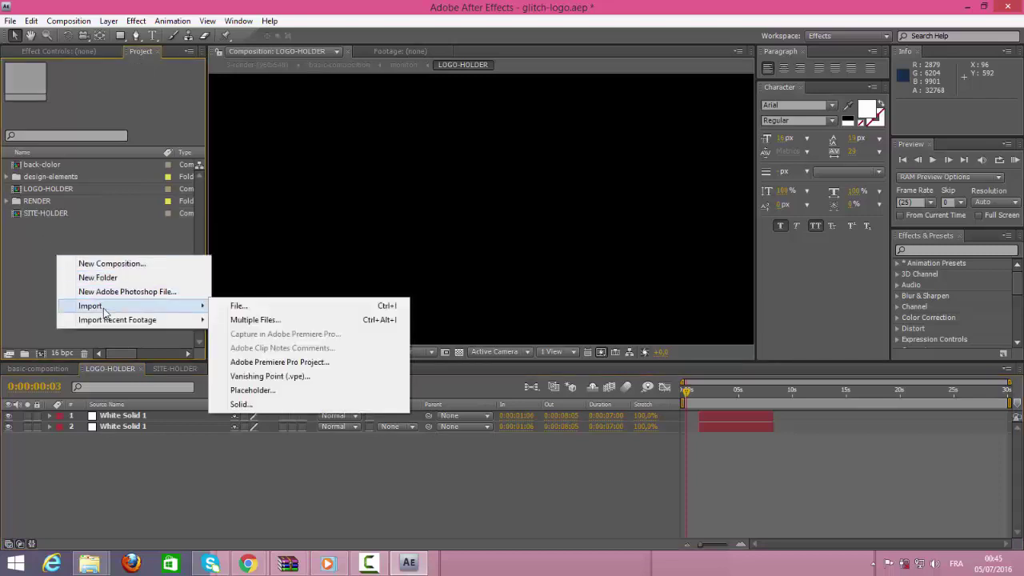
left_click(242, 308)
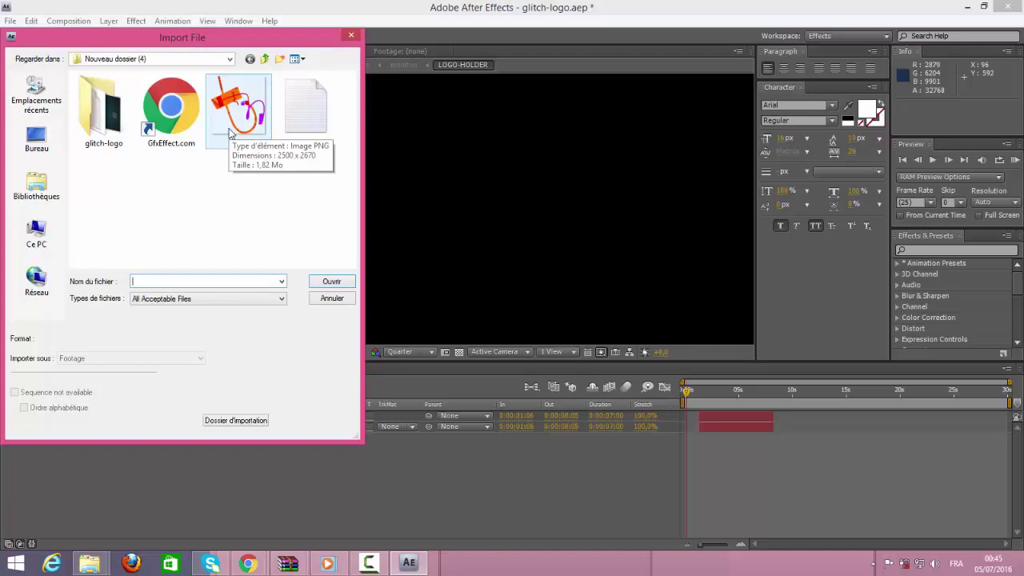
double_click(232, 128)
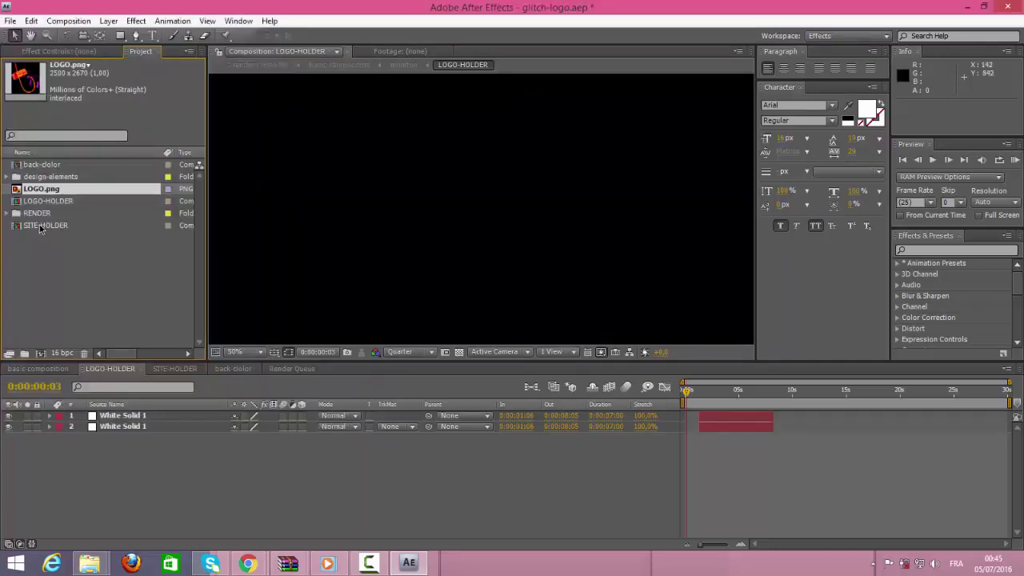
Add LOGO.png as the top layer of LOGO-HOLDER and scale it down to about 35% by 36% to fit the frame
left_click_drag(44, 190, 84, 418)
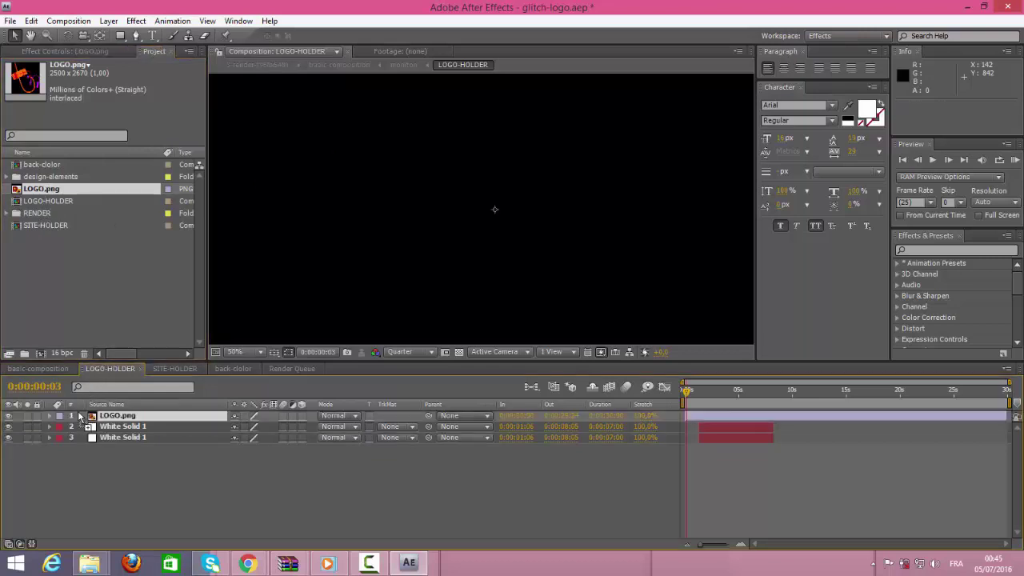
scroll(365, 256, "down", 6)
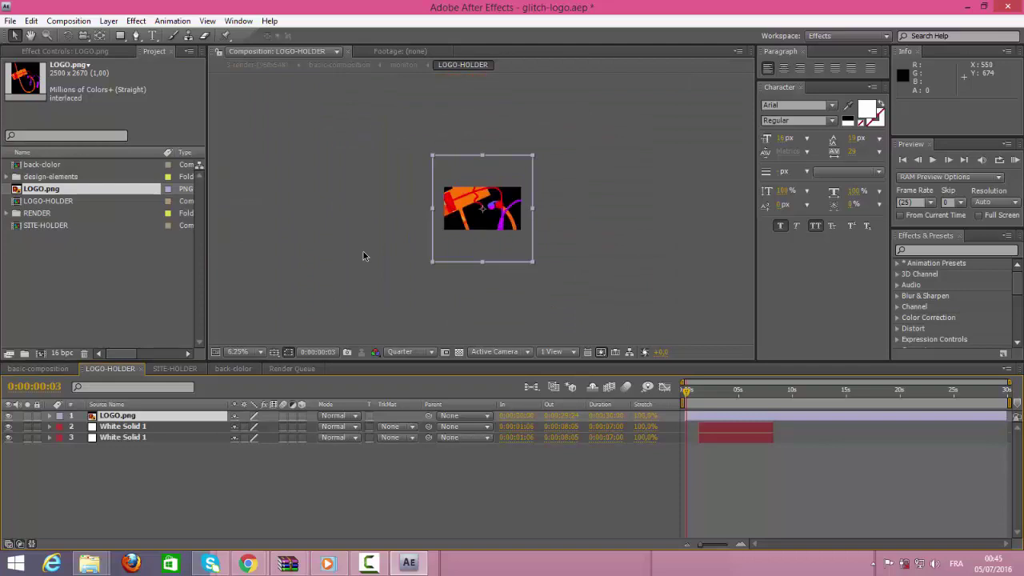
scroll(362, 257, "up", 2)
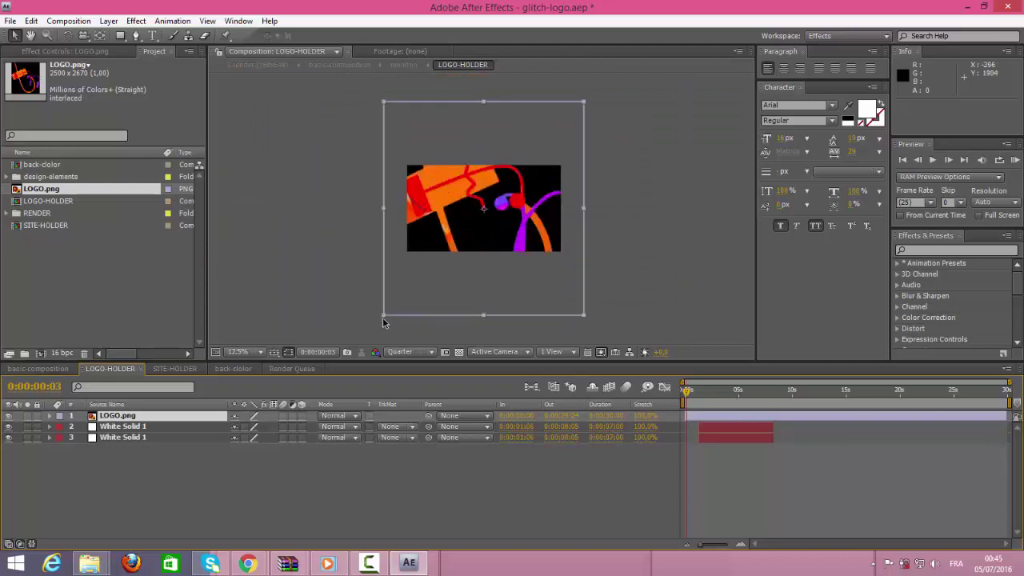
left_click_drag(389, 308, 448, 246)
left_click_drag(447, 210, 450, 210)
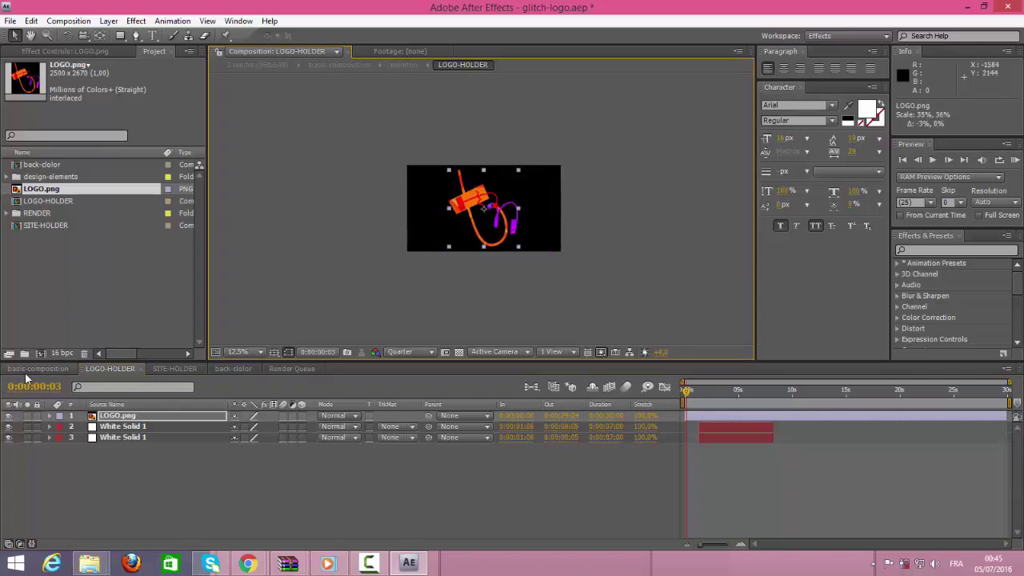
Preview the logo in basic-composition at 0:00:05:11 and 0:00:06:21
left_click(28, 371)
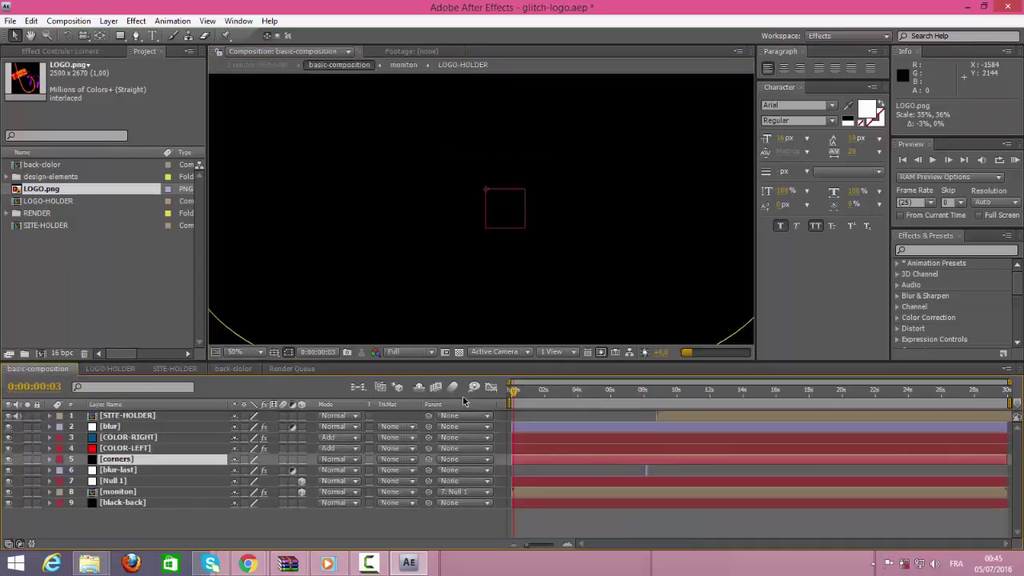
scroll(327, 268, "up", 2)
key("period")
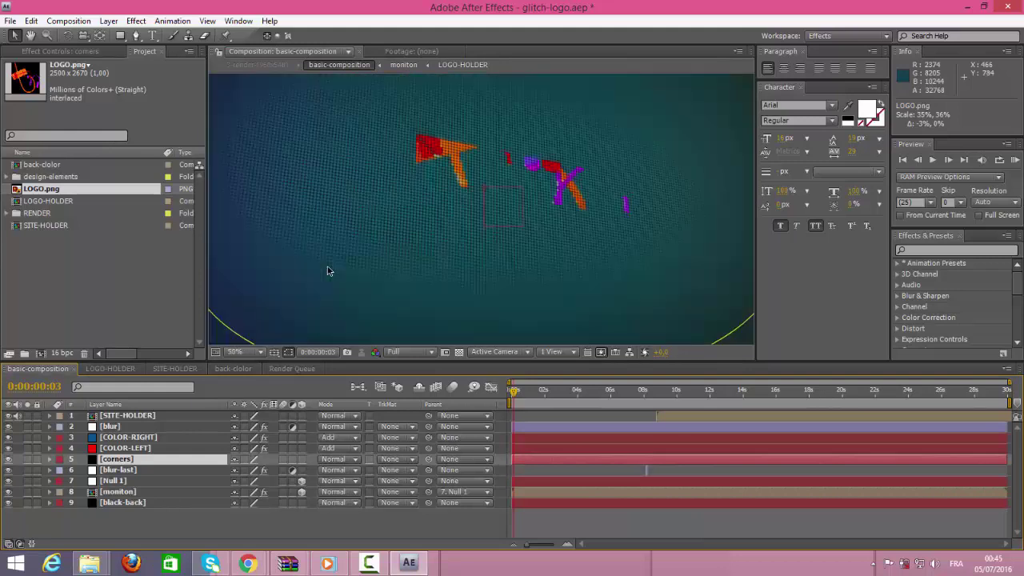
left_click(601, 392)
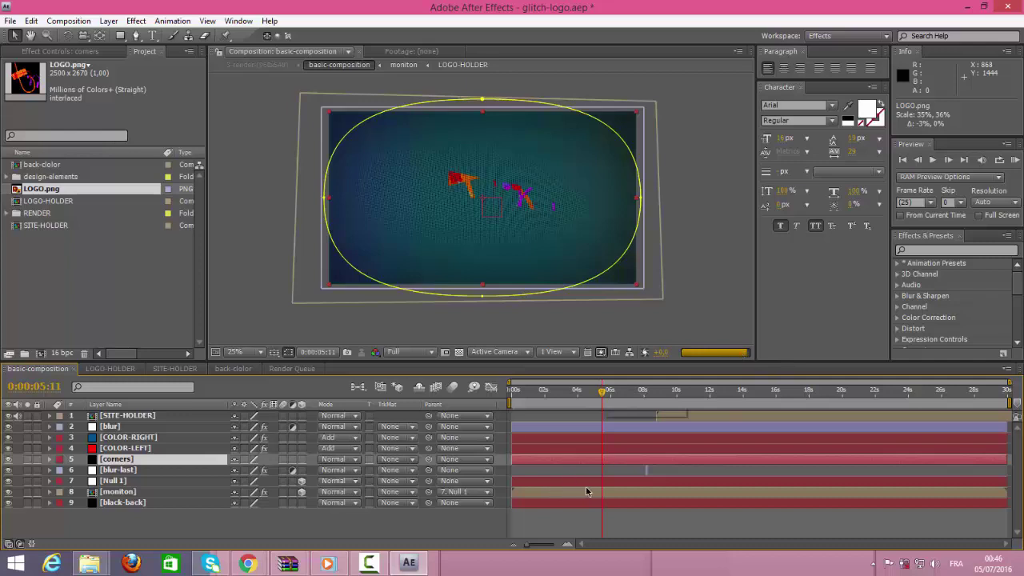
left_click(625, 391)
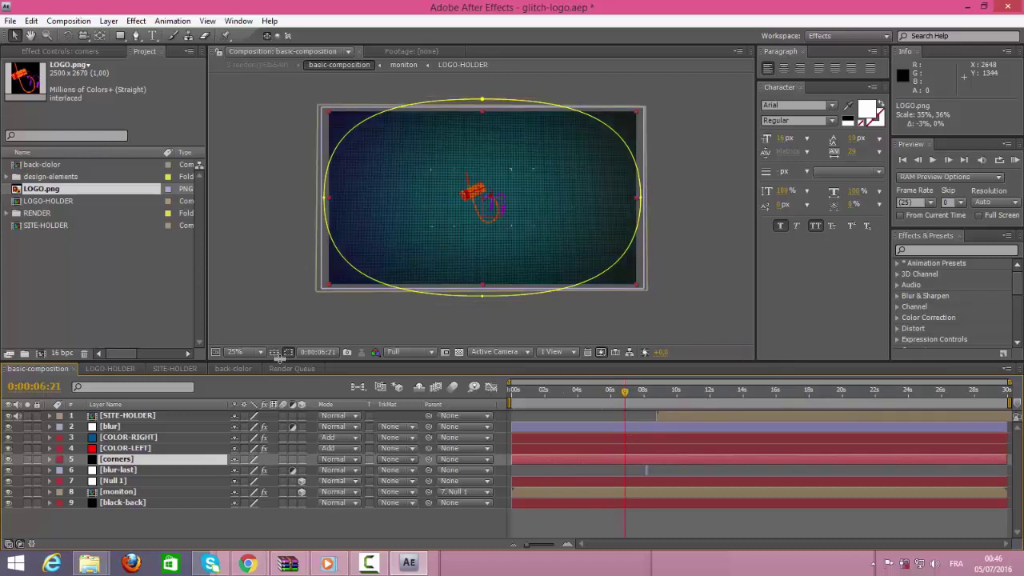
Compare the logo's framing in LOGO-HOLDER with a closer view of it in basic-composition
left_click(104, 370)
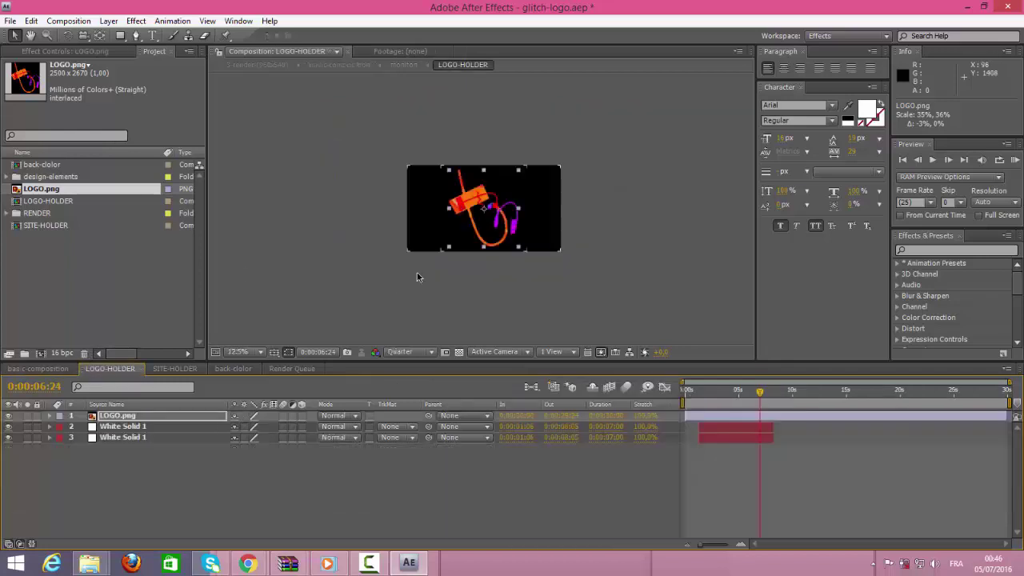
left_click(36, 369)
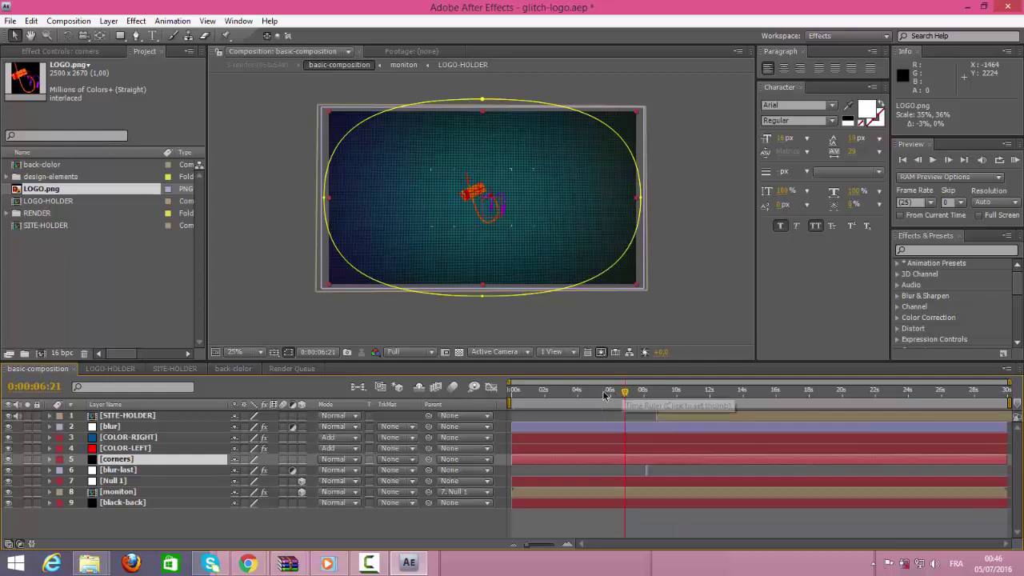
key("comma")
key("period")
key("period")
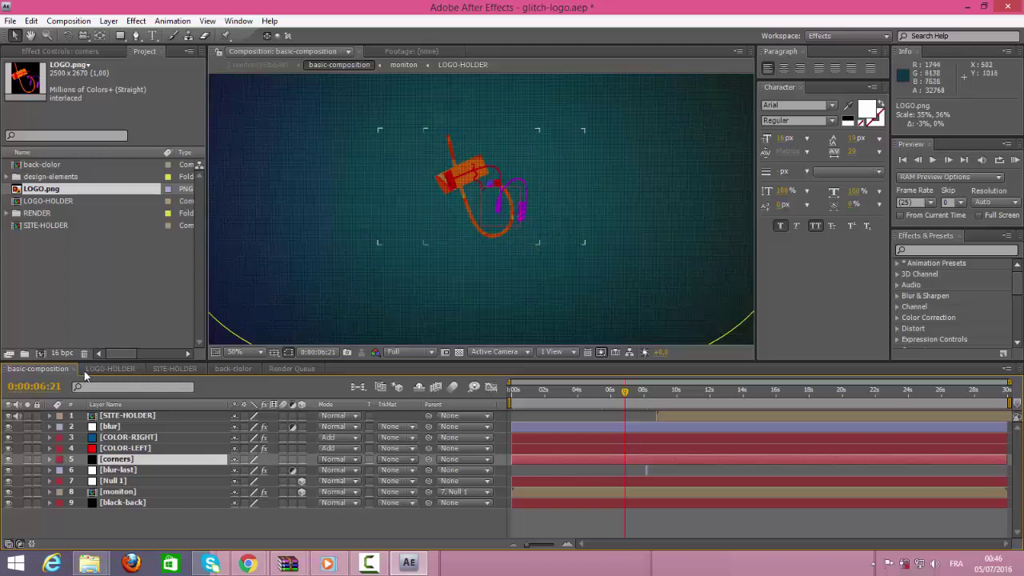
Reduce the LOGO.png layer in LOGO-HOLDER to about 33% scale in width and height
left_click(110, 368)
scroll(483, 256, "down", 2)
scroll(493, 254, "up", 4)
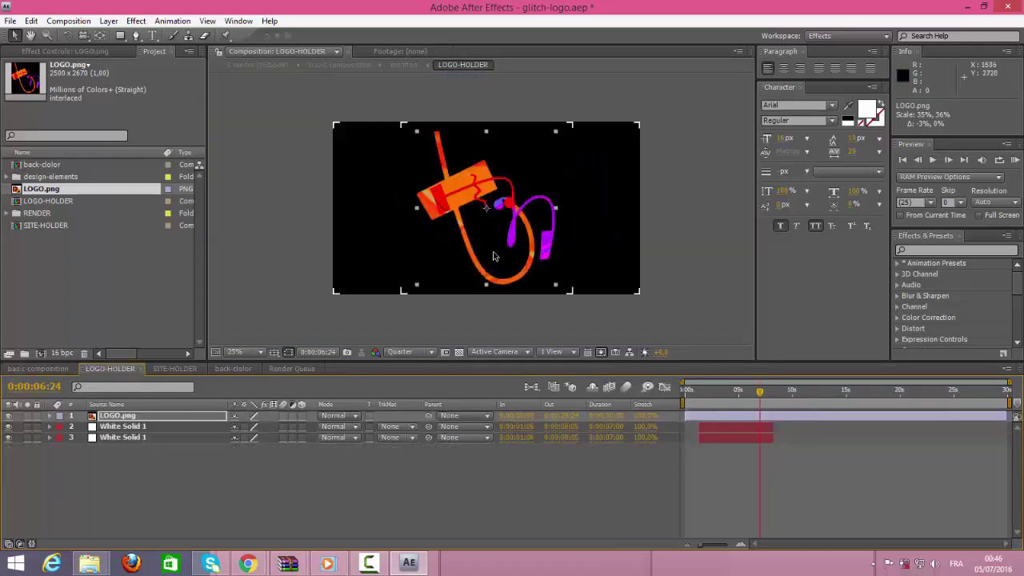
scroll(473, 229, "down", 1)
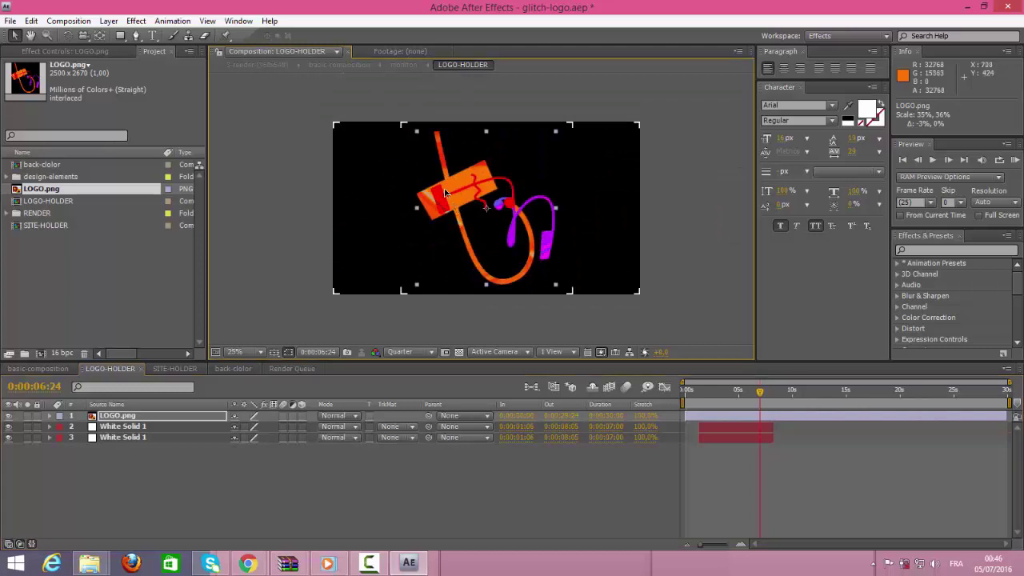
left_click_drag(416, 289, 423, 283)
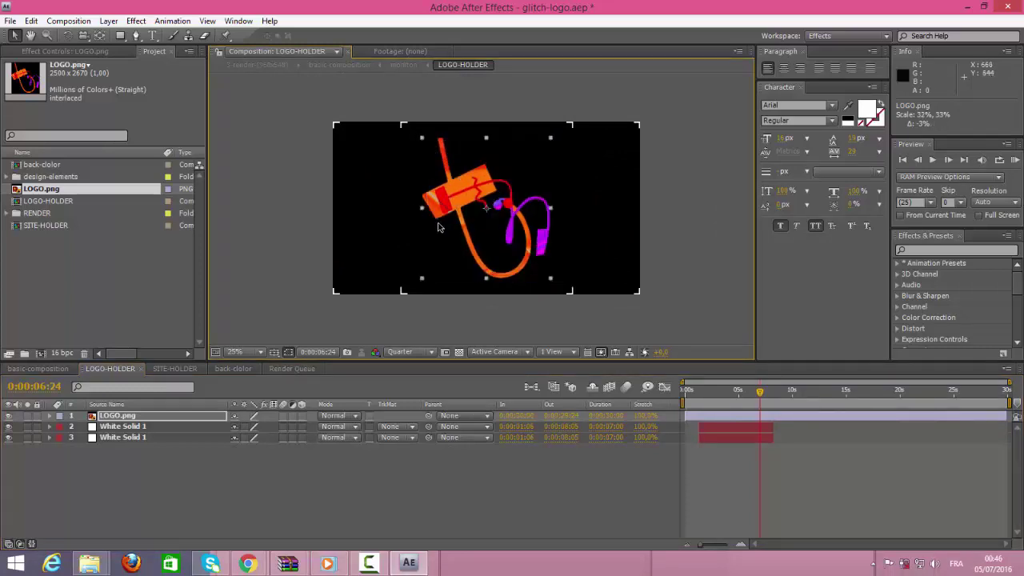
mouse_move(425, 211)
left_mouse_down()
mouse_move(338, 212)
mouse_move(417, 225)
mouse_move(420, 208)
left_mouse_up()
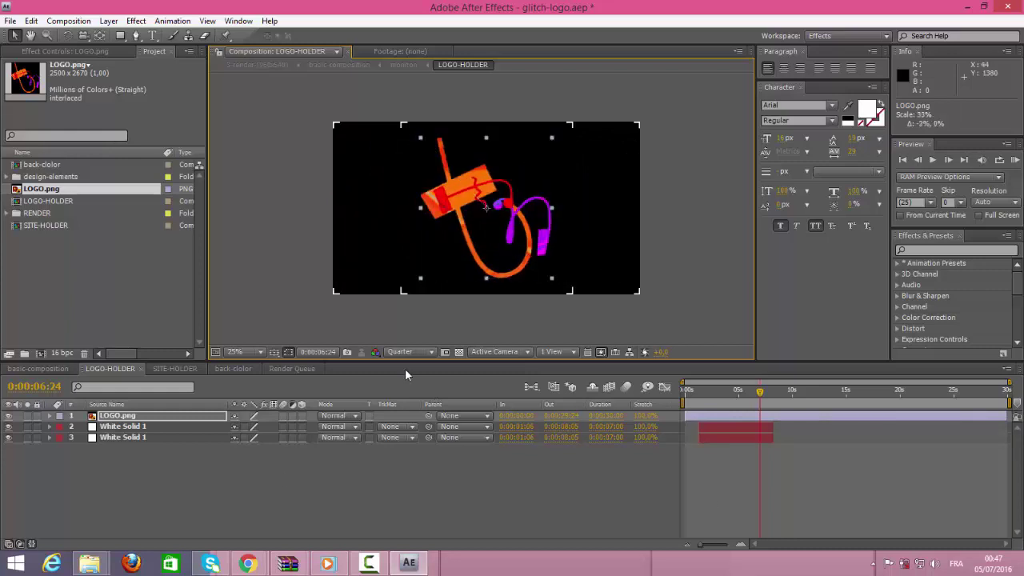
View the layers of the SITE-HOLDER composition and return to basic-composition
left_click(174, 371)
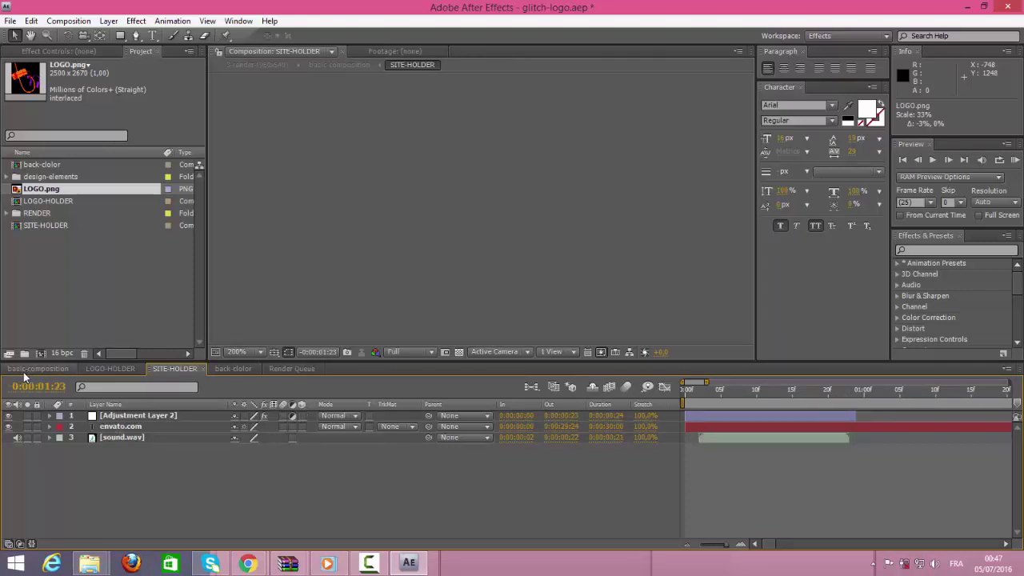
left_click(25, 371)
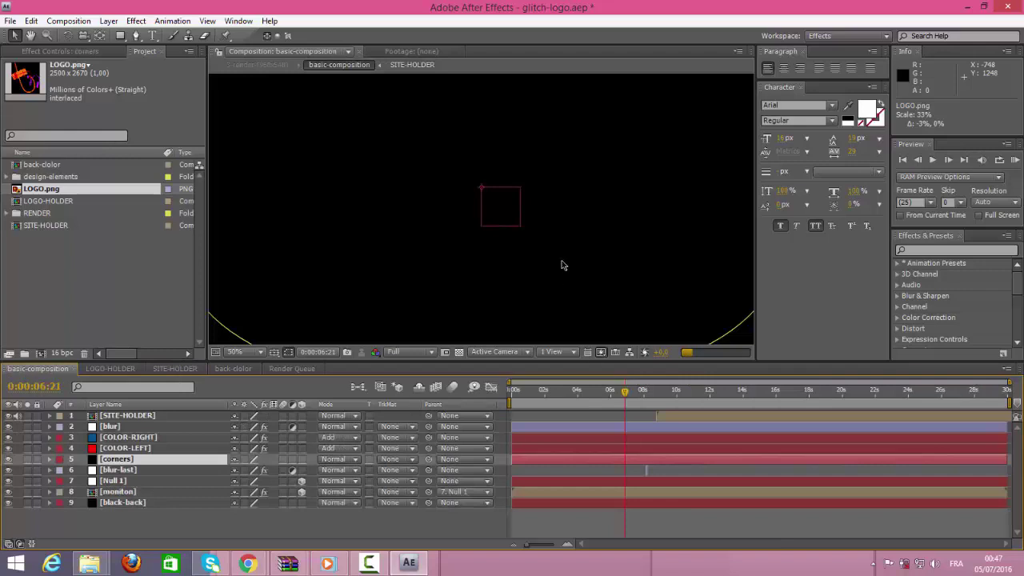
Preview the logo and site text in basic-composition at 0:00:19:22 and 0:00:22:00
scroll(542, 274, "down", 4)
scroll(542, 275, "up", 4)
left_click(839, 393)
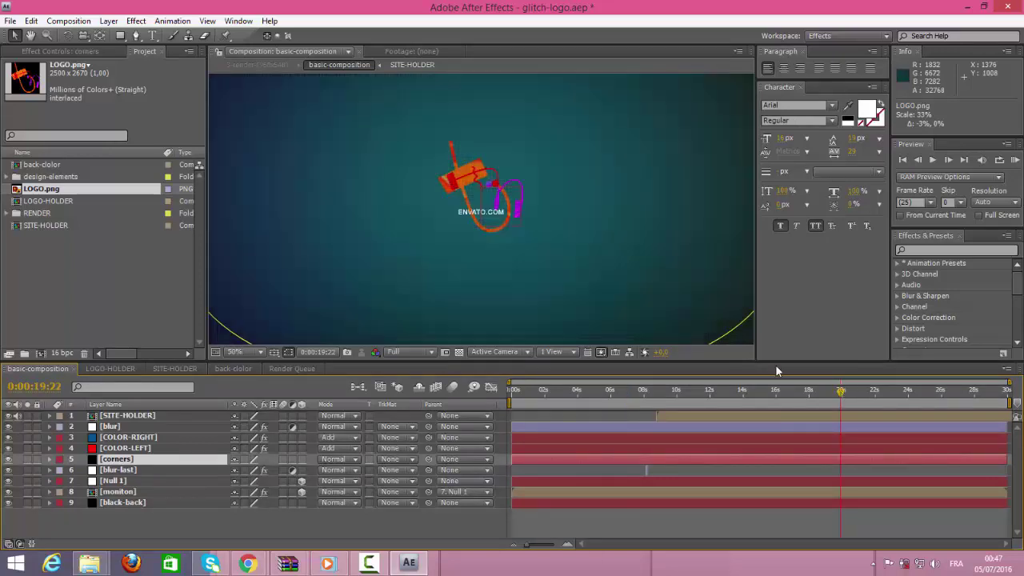
left_click(874, 392)
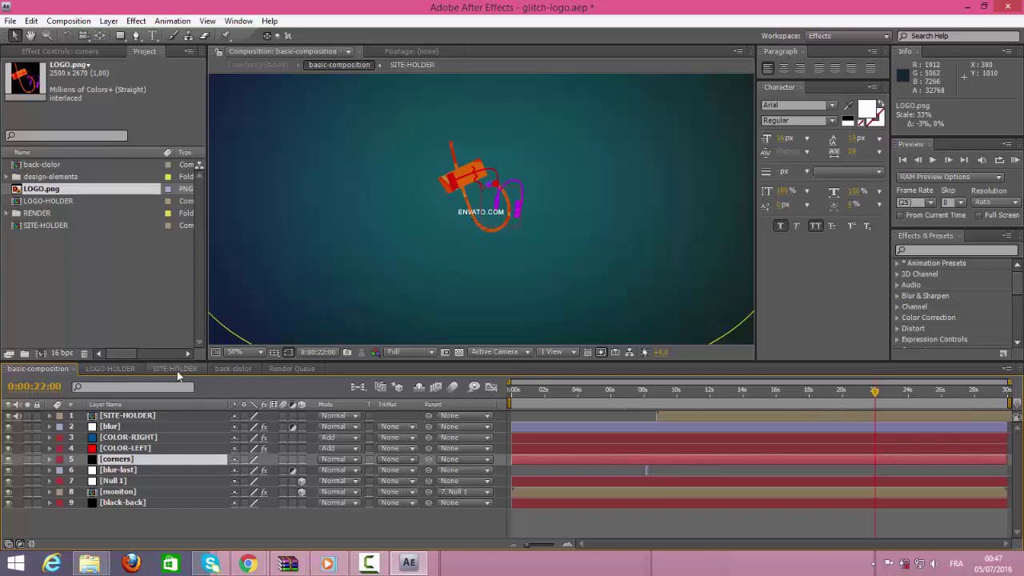
Replace the text in the SITE-HOLDER composition with ST4NET.COM and check it near the end of basic-composition
left_click(175, 369)
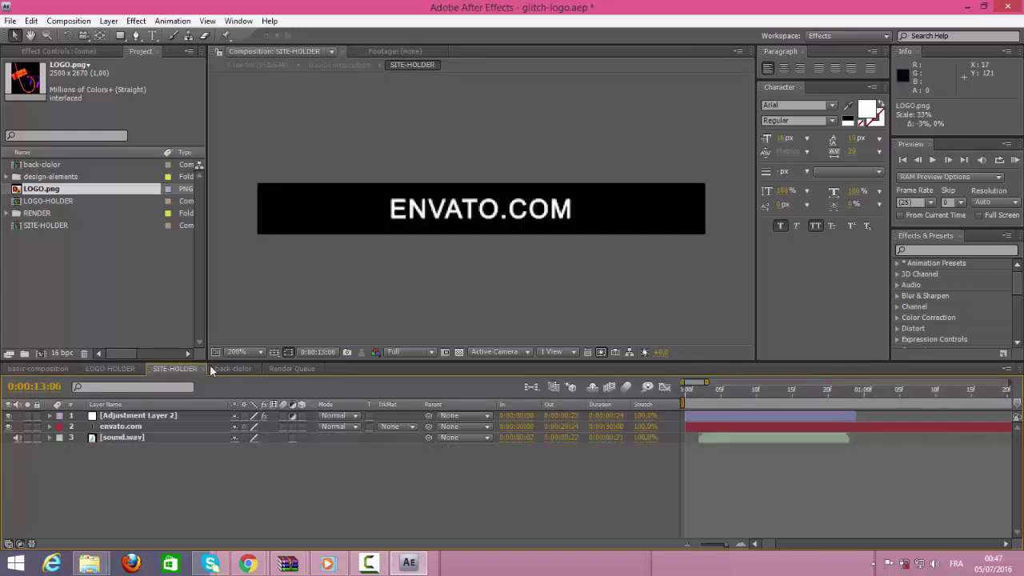
left_click(396, 210)
double_click(396, 210)
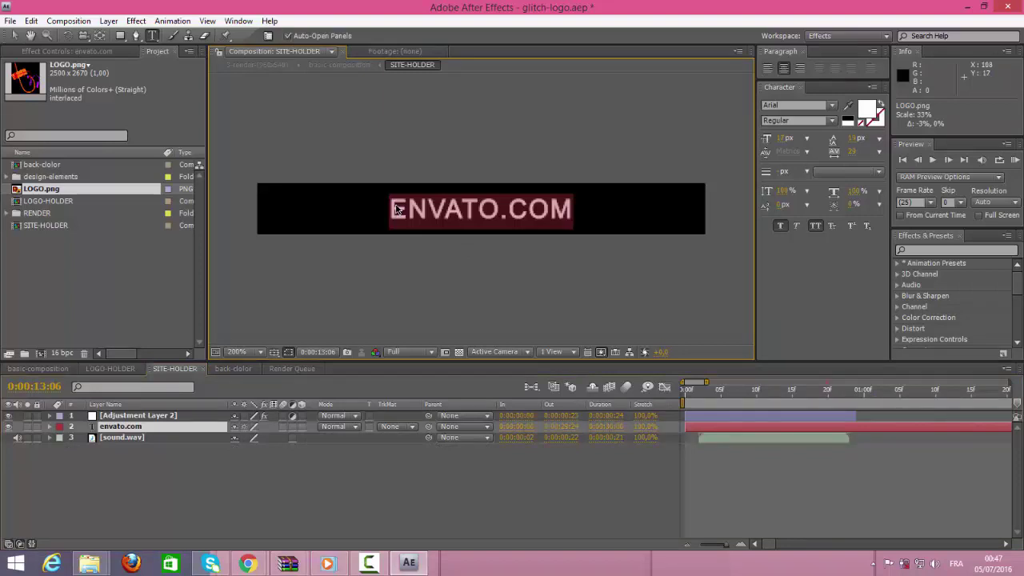
type("ST4")
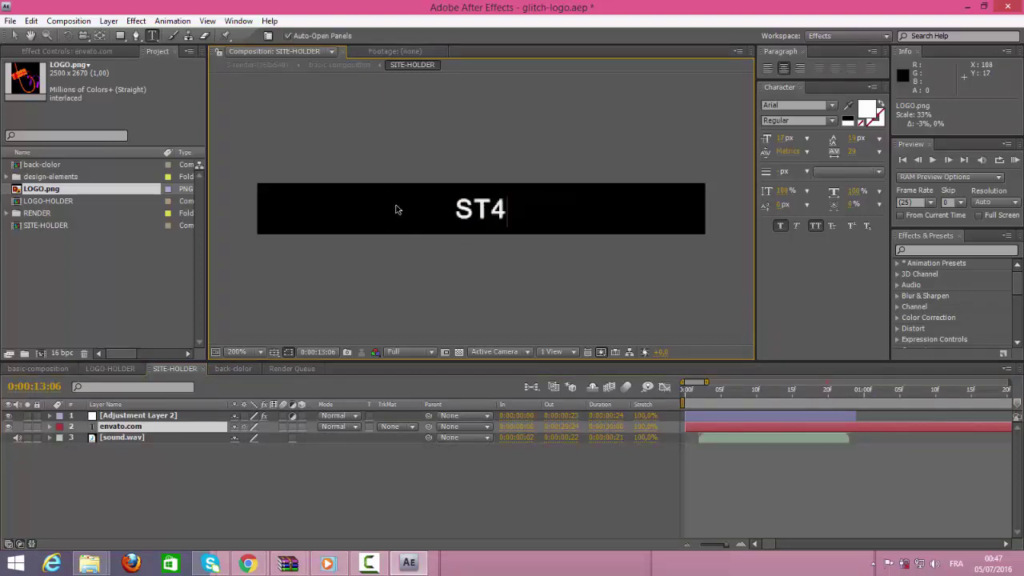
type("NET.COM")
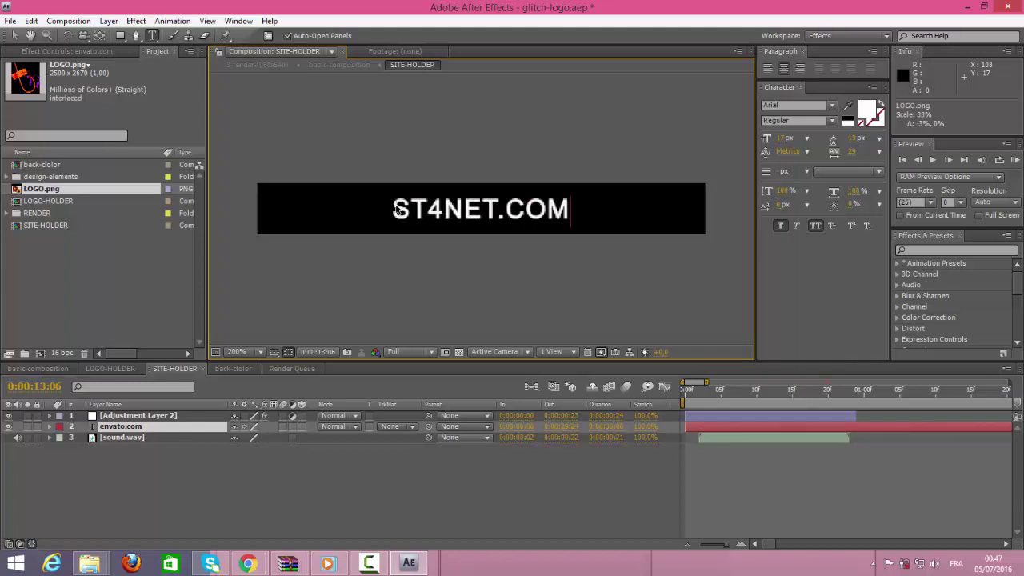
left_click(53, 371)
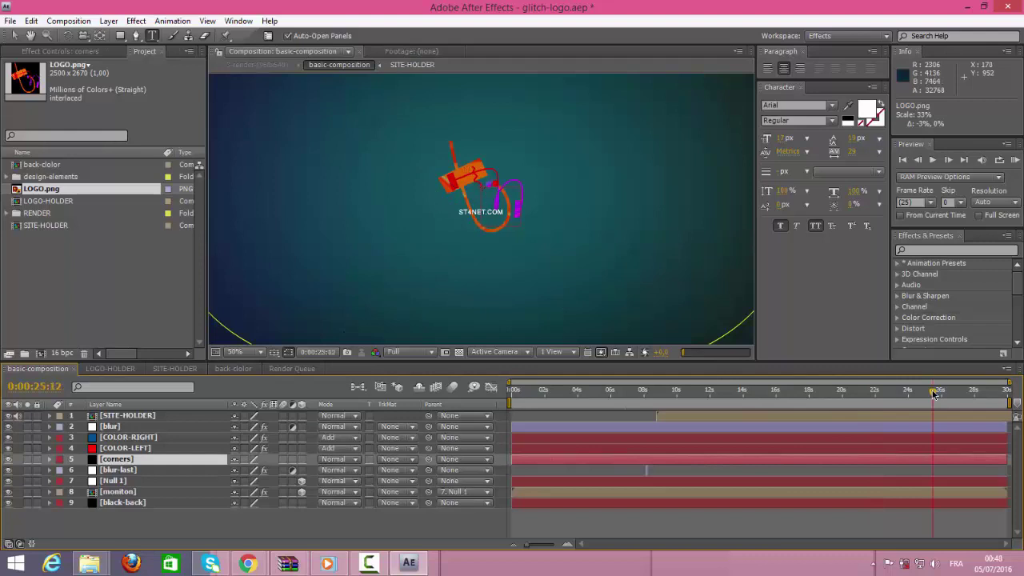
left_click(972, 393)
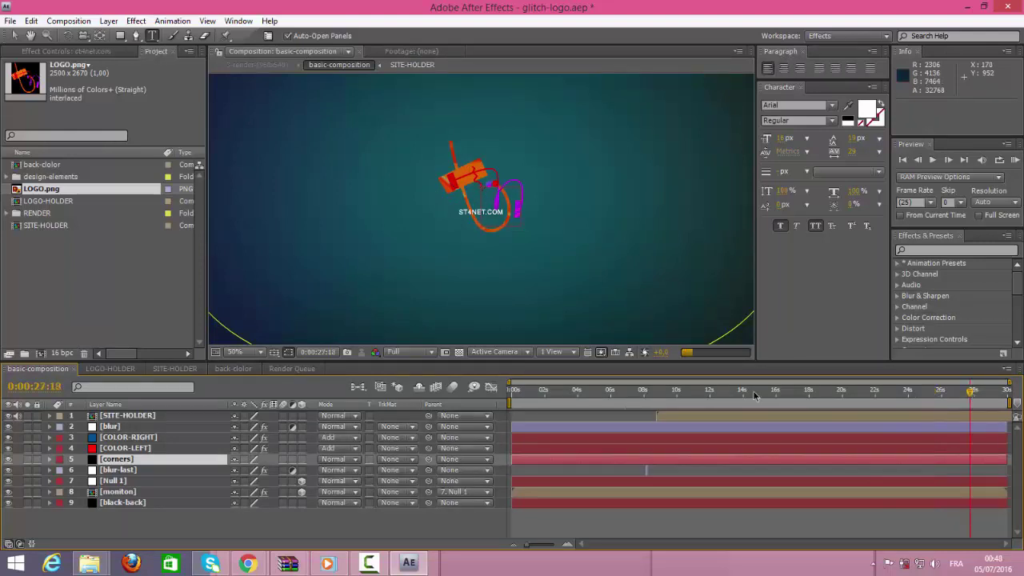
Shrink the LOGO.png layer in LOGO-HOLDER further and move it up to about position 980, 360, above the site text
left_click(111, 369)
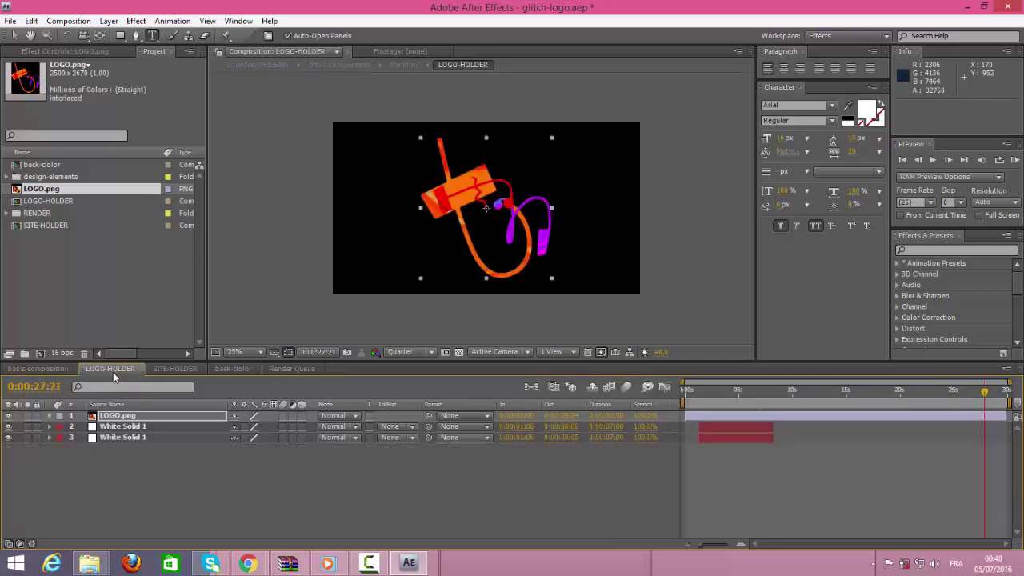
key("v")
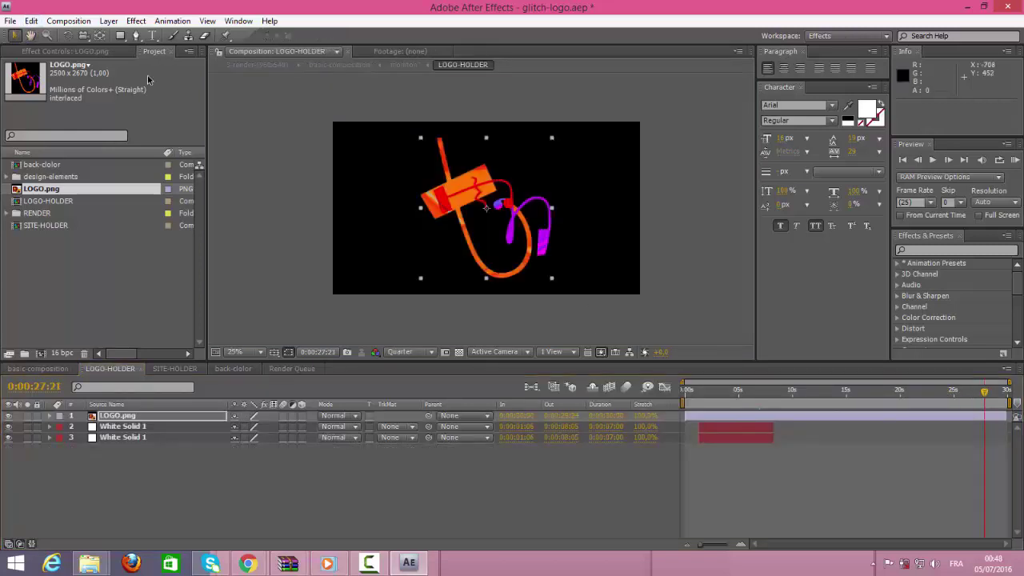
left_click_drag(421, 279, 441, 257)
left_click_drag(464, 204, 466, 172)
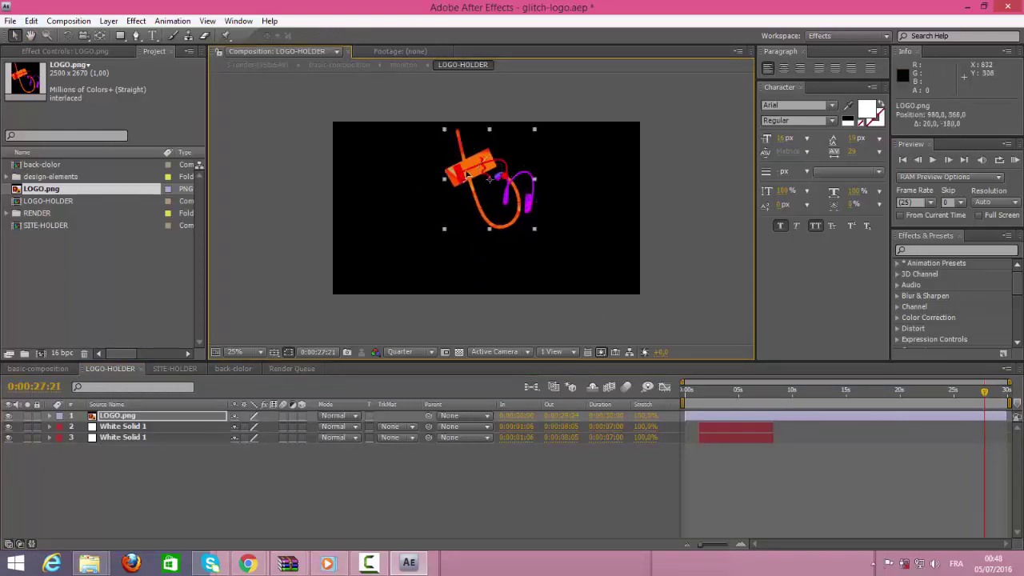
left_click(37, 369)
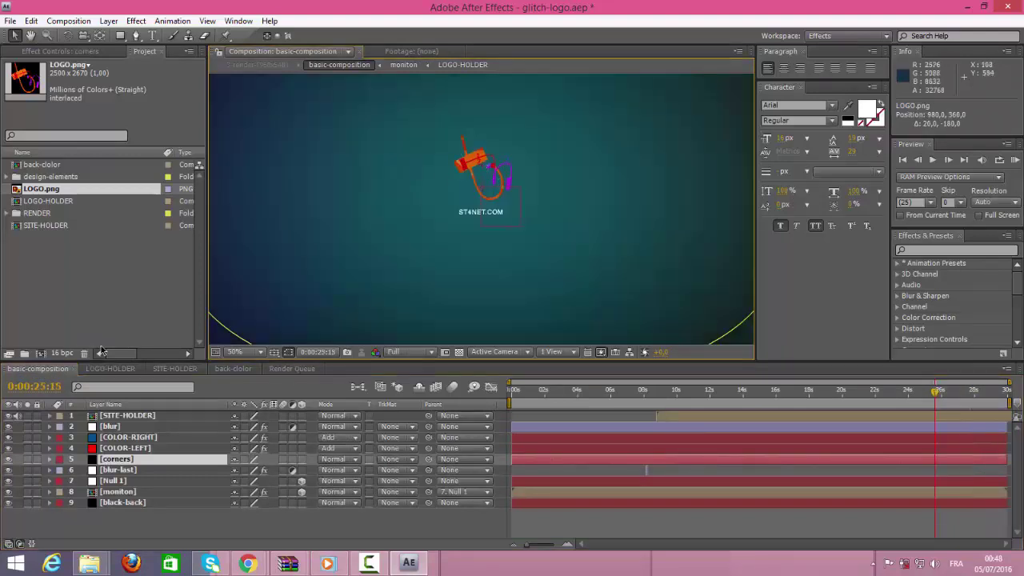
Nudge the LOGO.png layer in LOGO-HOLDER left to position 936, 360 and check its alignment in basic-composition
left_click(114, 370)
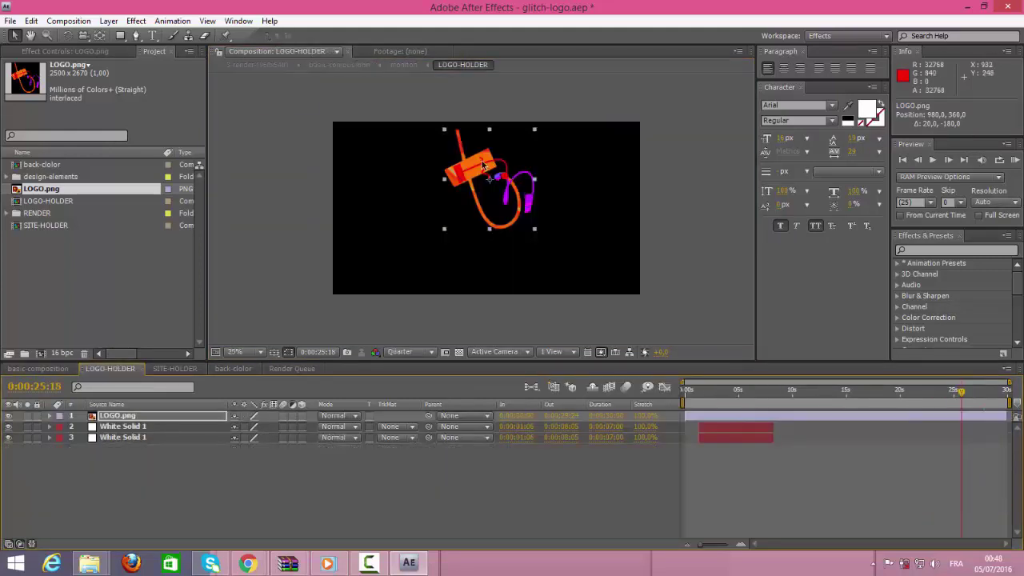
key("Left")
key("Left")
key("Left")
key("Left")
key("Left")
key("Left")
key("Left")
key("Left")
key("Left")
key("Left")
key("Left")
key("Left")
key("Left")
key("Left")
key("Left")
key("Left")
key("Left")
key("Left")
key("Left")
key("Left")
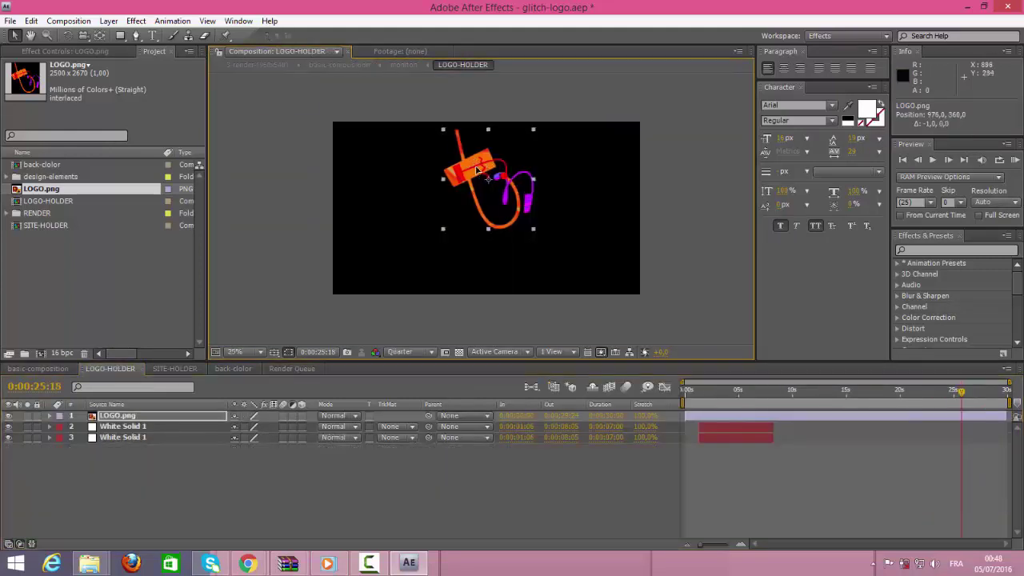
key("Left")
key("Left")
key("Left")
key("Left")
key("Left")
key("Left")
key("Left")
key("Left")
key("Left")
key("Left")
key("Left")
key("Left")
key("Left")
key("Left")
key("Left")
key("Left")
left_click(46, 371)
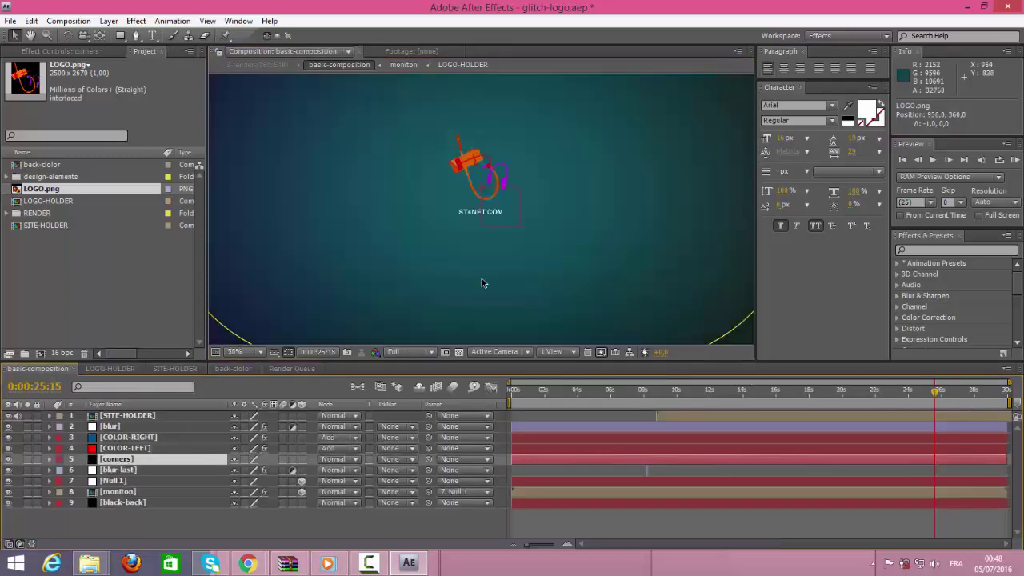
Nudge the LOGO.png layer further left to position 920, 360 and return to basic-composition
left_click(120, 369)
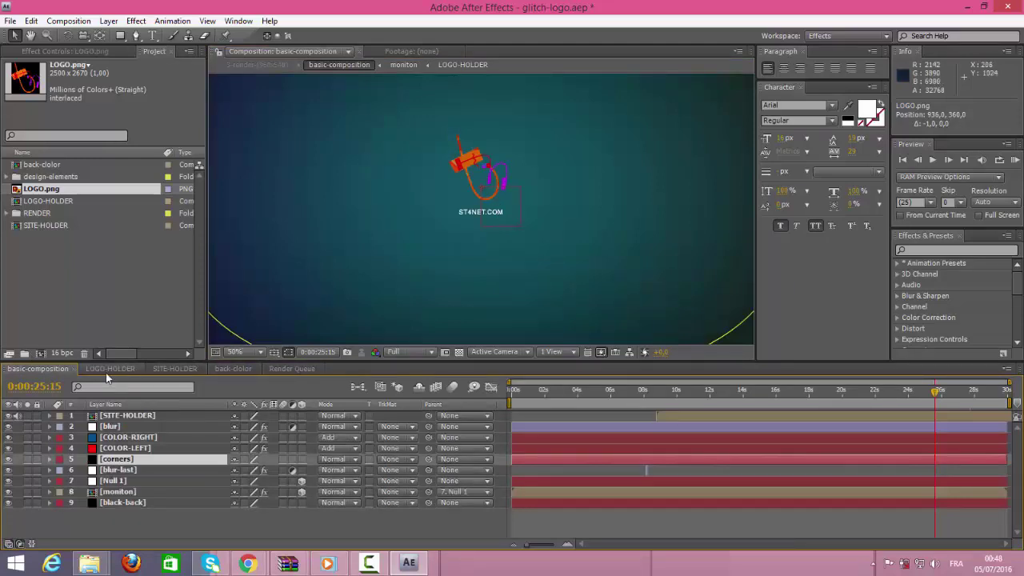
key("Left")
key("Left")
key("Left")
key("Left")
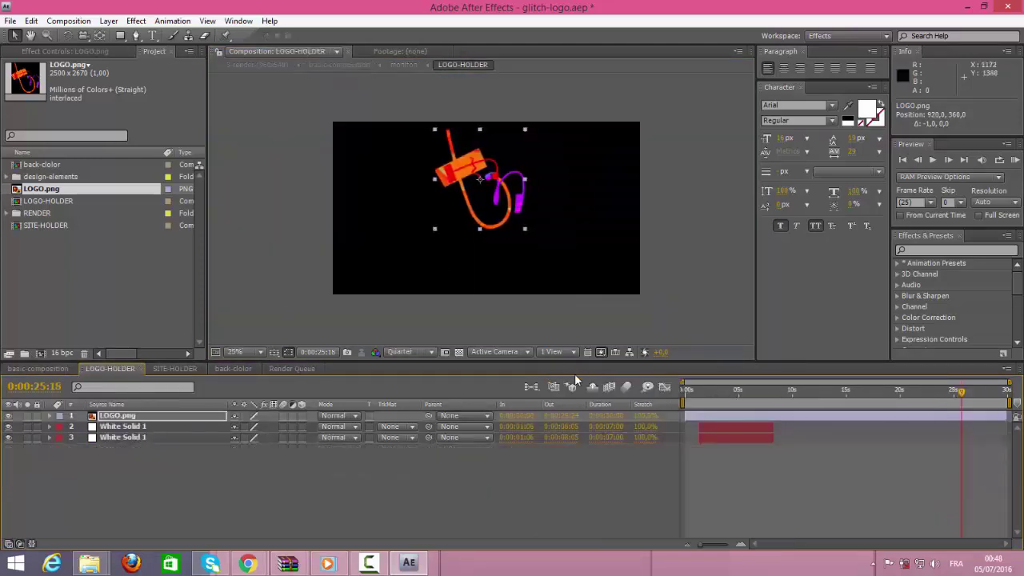
left_click(29, 371)
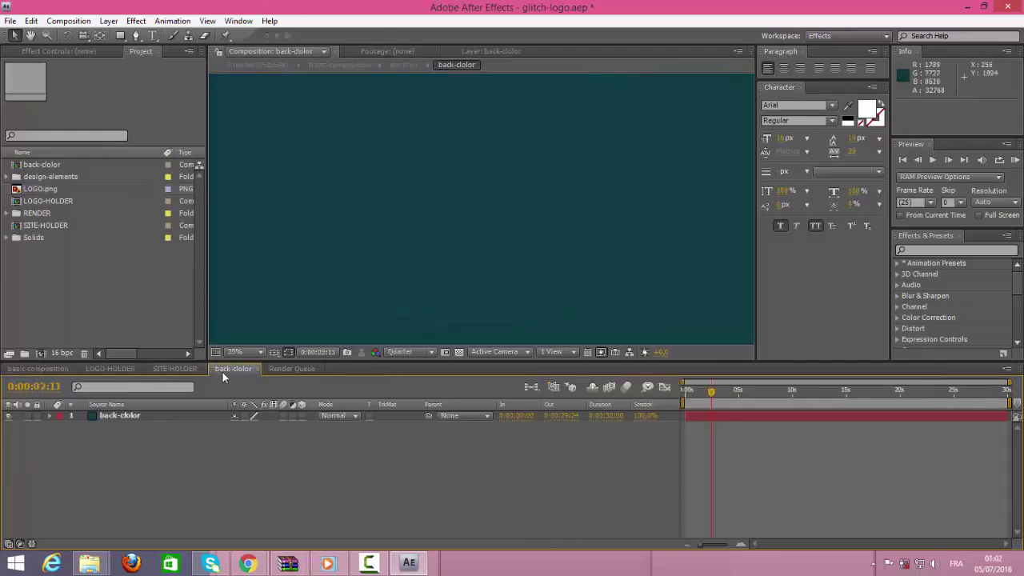
Start a new solid in the back-clolor composition and open its color for editing
key("Page_Up")
key("Page_Up")
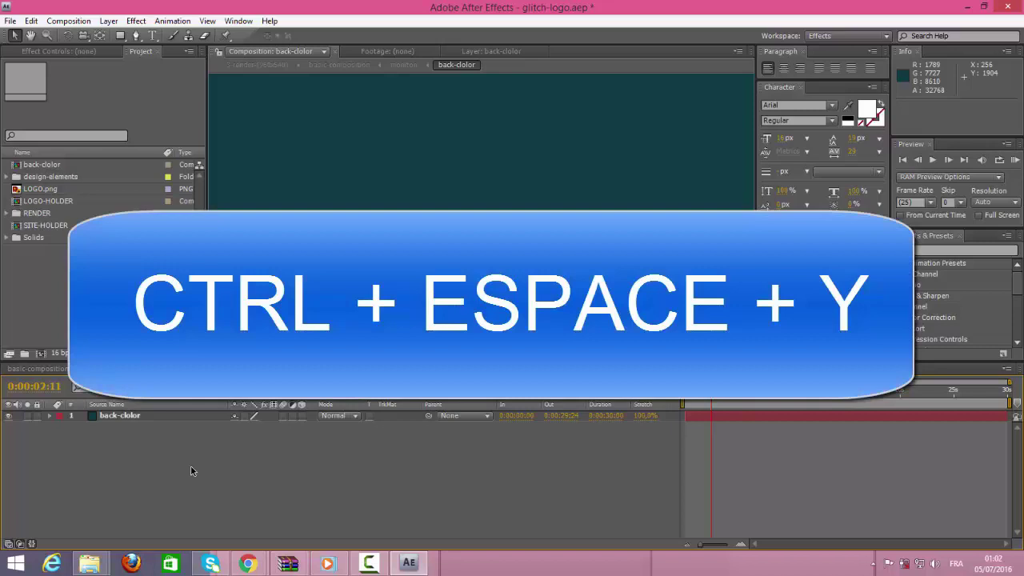
key("ctrl+y")
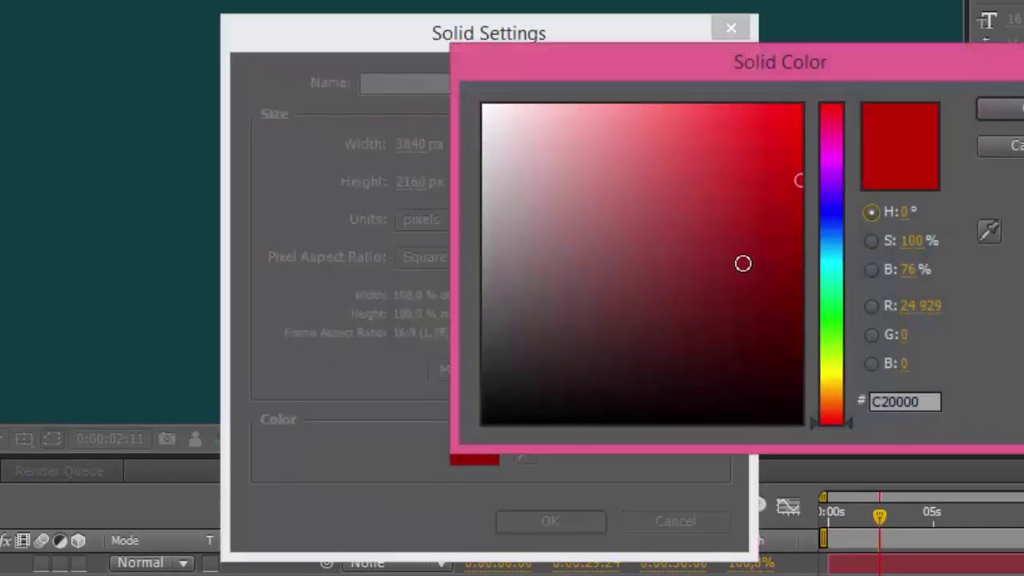
Try pale blue-gray 99ACB1 and ochre C49124 as the new solid's color
left_click(742, 263)
left_click(844, 251)
left_click(733, 209)
left_click(524, 202)
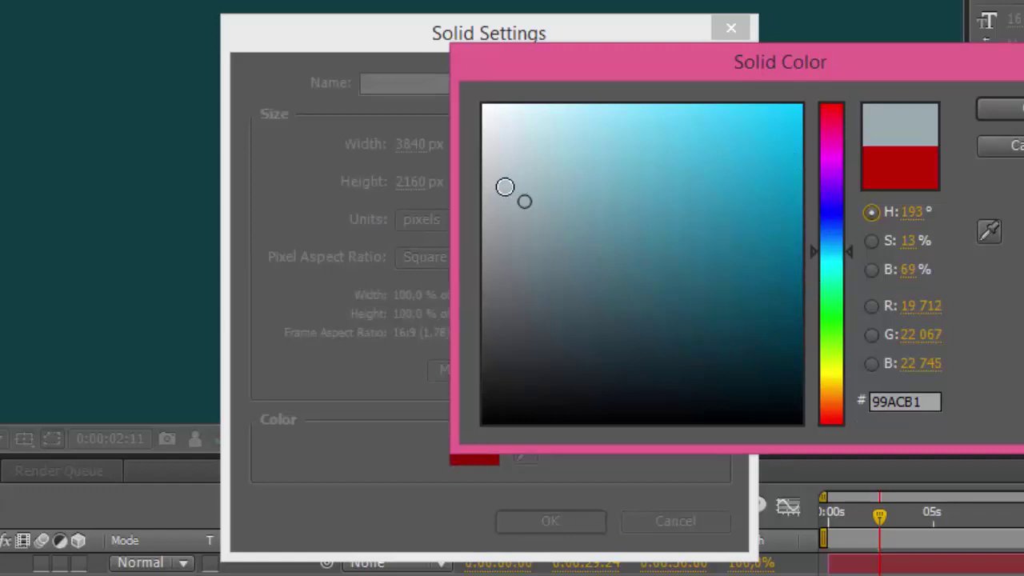
left_click(828, 276)
mouse_move(655, 188)
left_mouse_down()
mouse_move(722, 144)
mouse_move(739, 144)
mouse_move(743, 178)
left_mouse_up()
left_click_drag(837, 318, 824, 388)
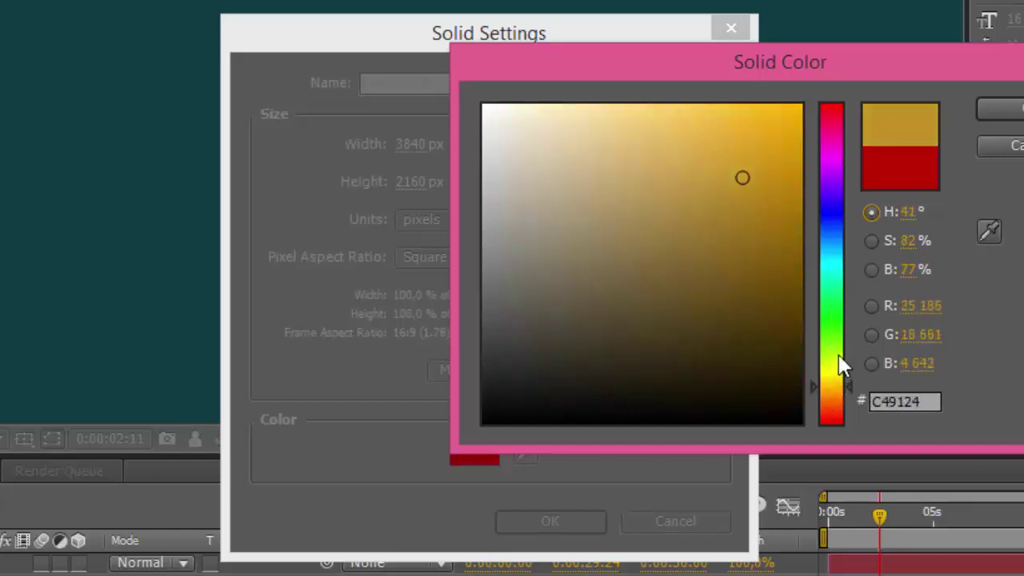
Create the solid in lime green 99C349 at 3840 x 2160 px and view the new background in basic-composition
left_click(839, 357)
mouse_move(693, 151)
left_mouse_down()
mouse_move(667, 146)
mouse_move(653, 157)
mouse_move(682, 179)
left_mouse_up()
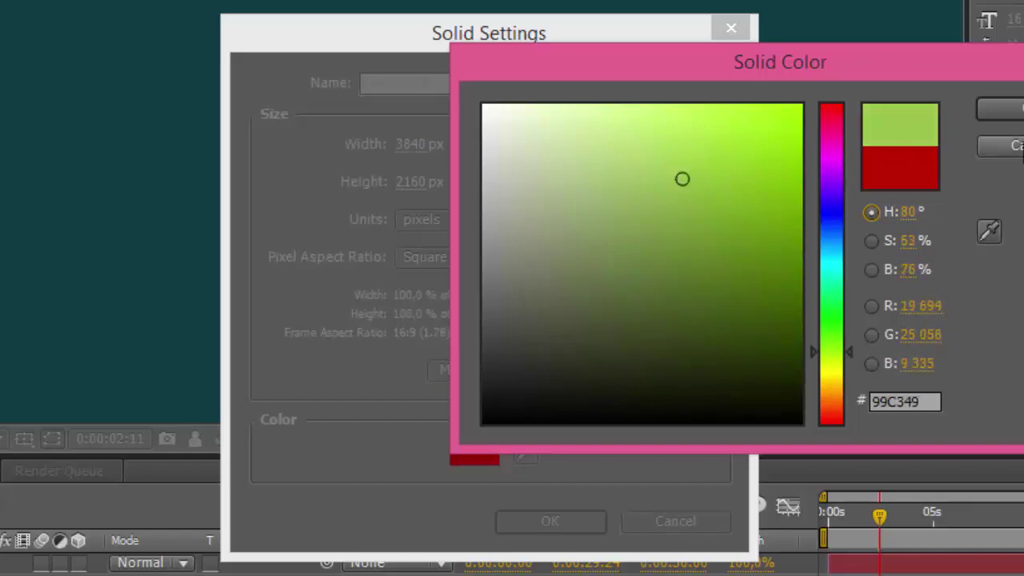
left_click(1018, 112)
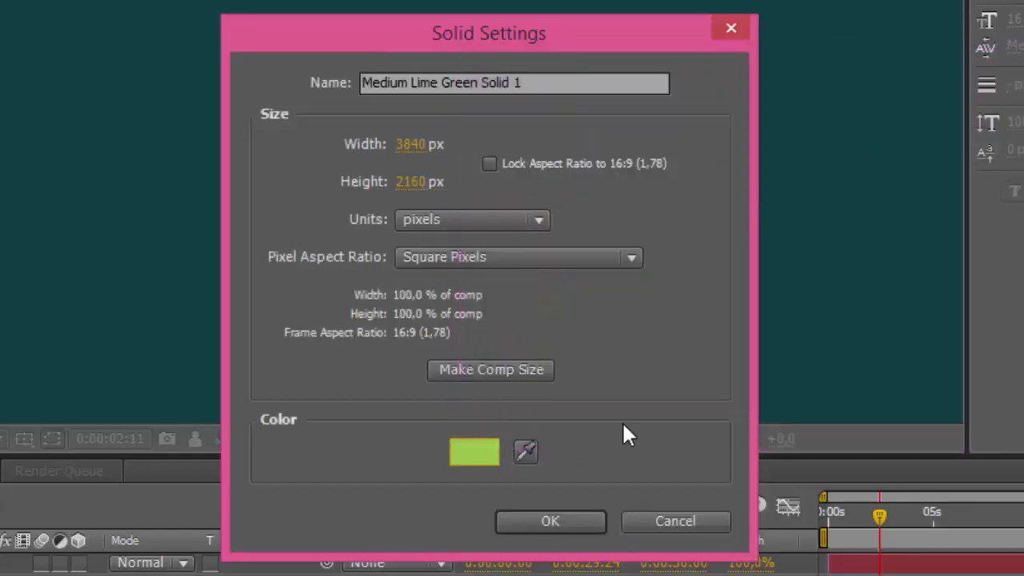
left_click(561, 531)
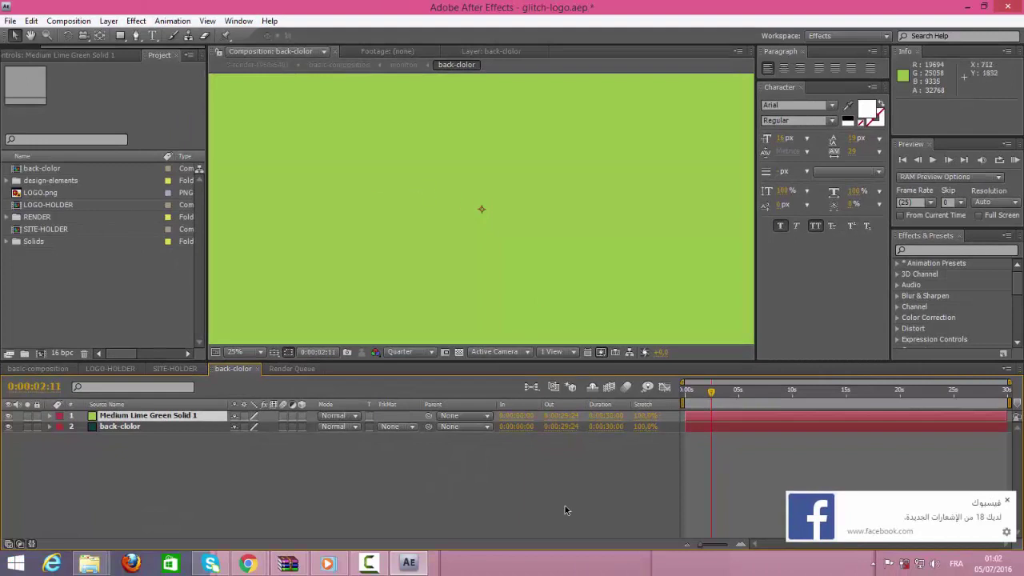
left_click(24, 370)
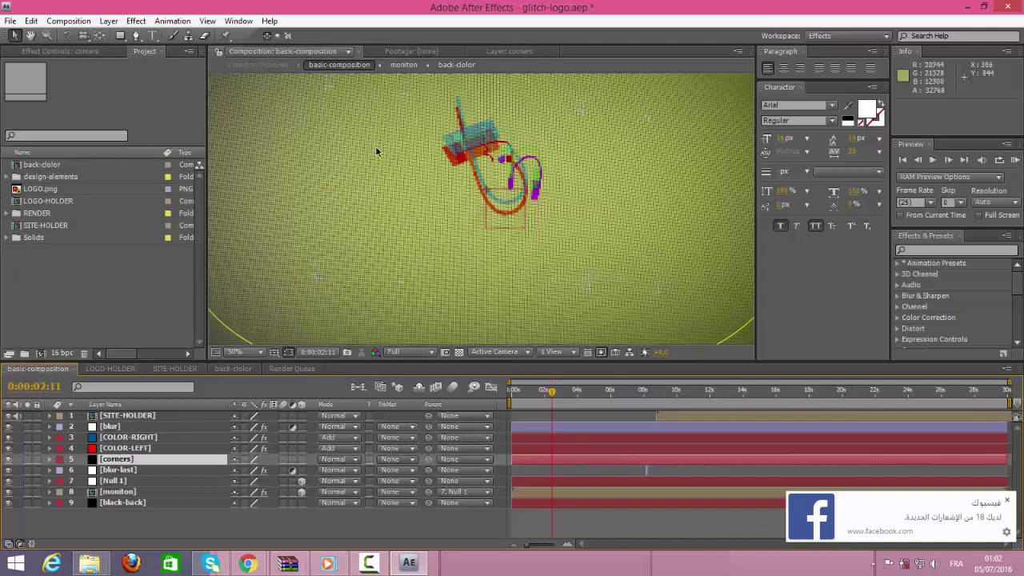
Set the queued render's output to an MP4 file named with the author's first name and start rendering
left_click(292, 370)
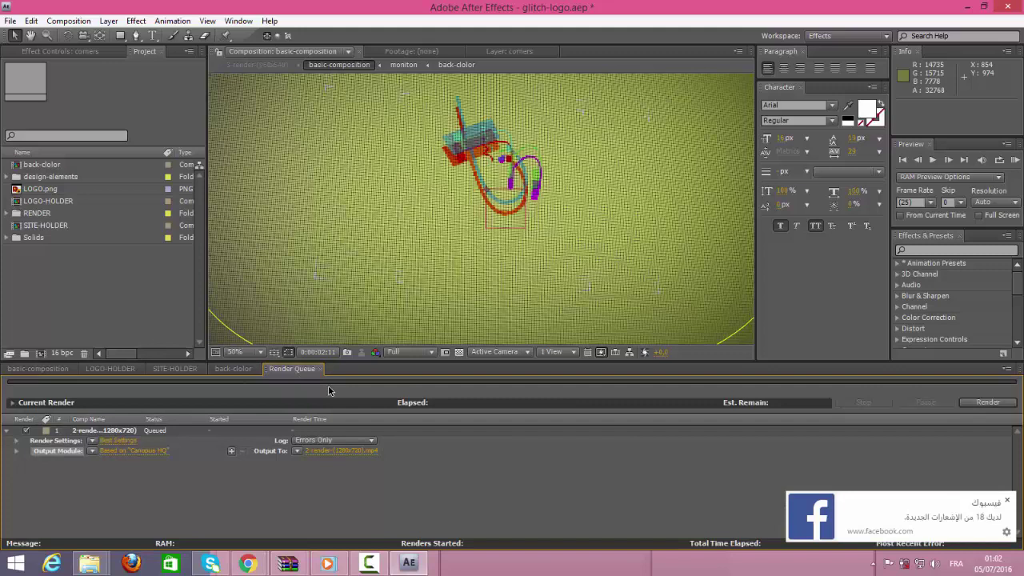
left_click(326, 453)
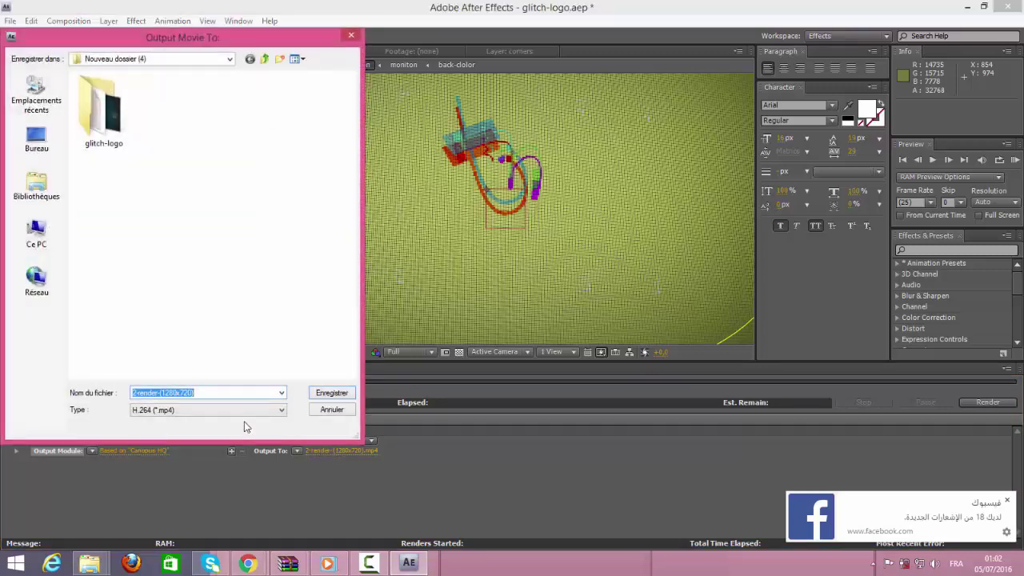
type("saad")
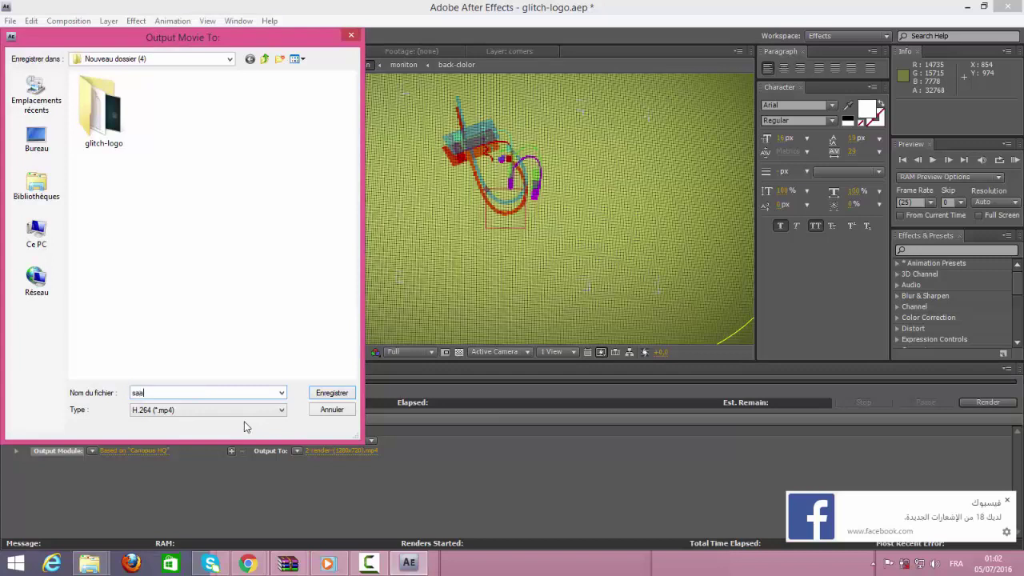
left_click(334, 393)
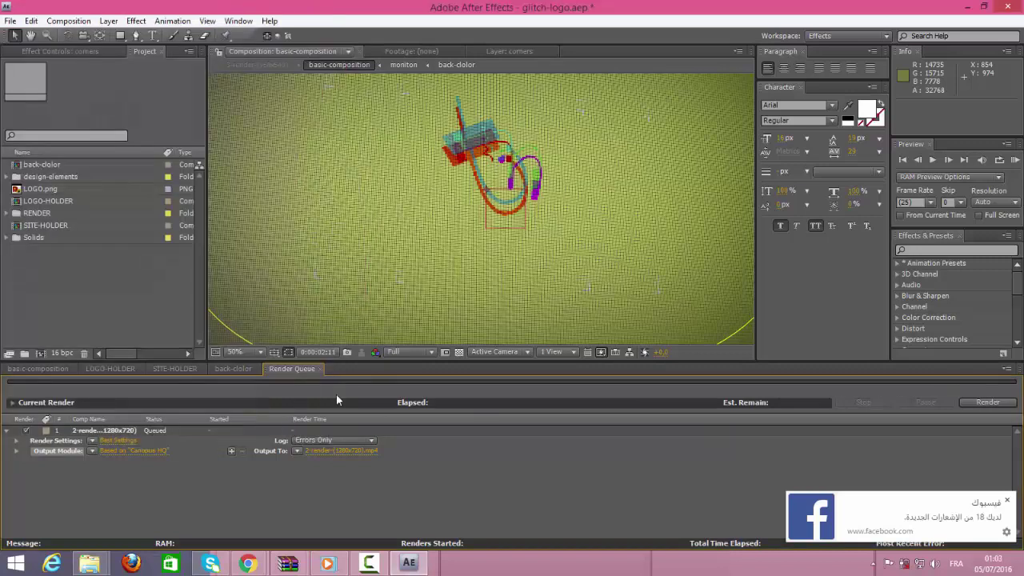
left_click(998, 408)
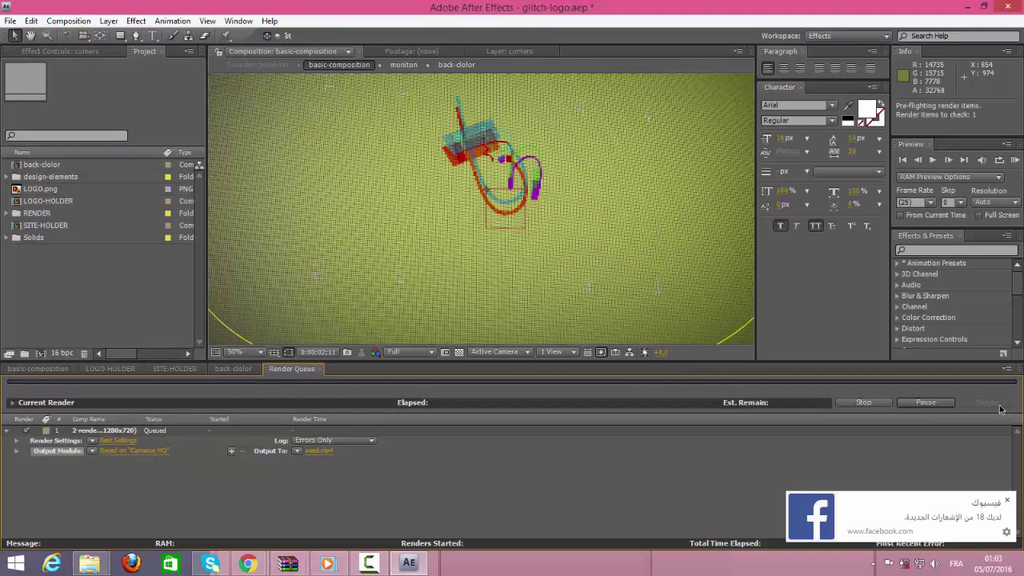